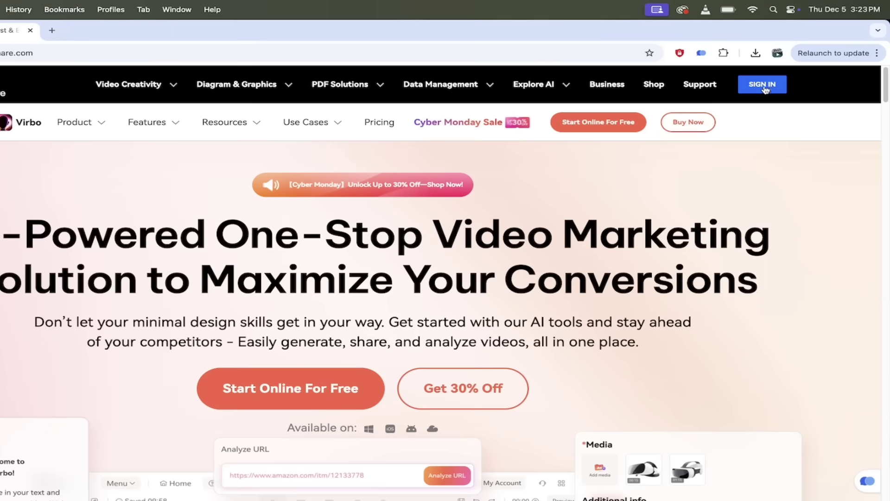
# Sign in to the Wondershare account and open Virbo's online app from the product site.
pyautogui.click(781, 71)
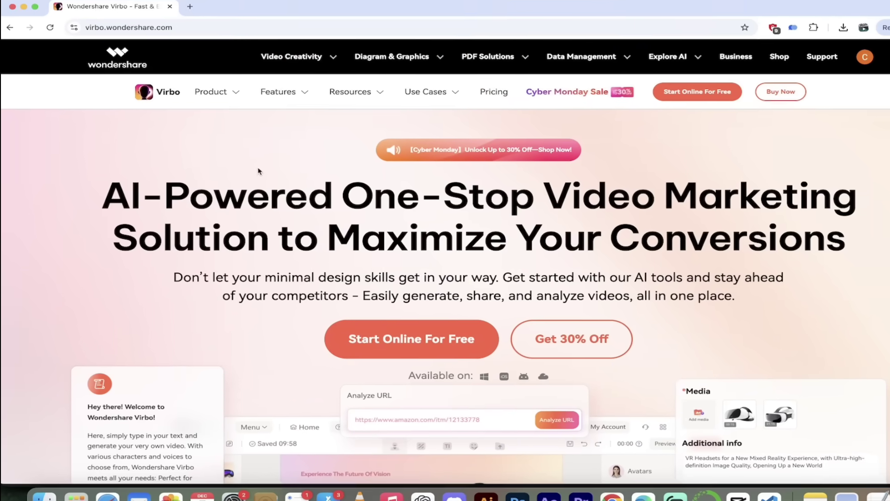
pyautogui.moveTo(217, 107)
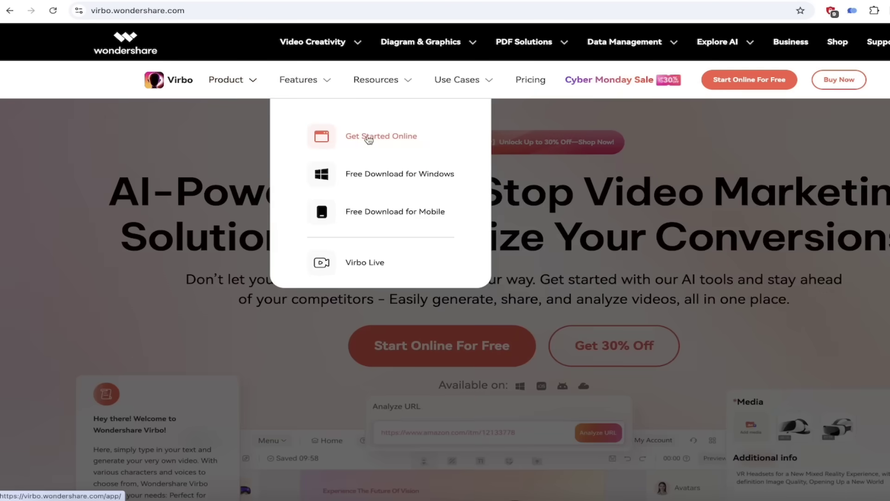
pyautogui.click(371, 139)
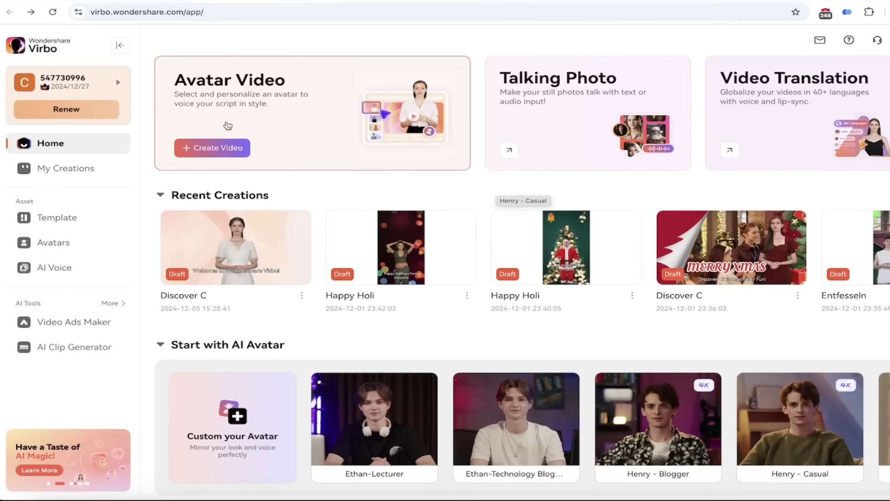
# Create a new avatar video with the Landscape 16:9 aspect ratio.
pyautogui.click(218, 152)
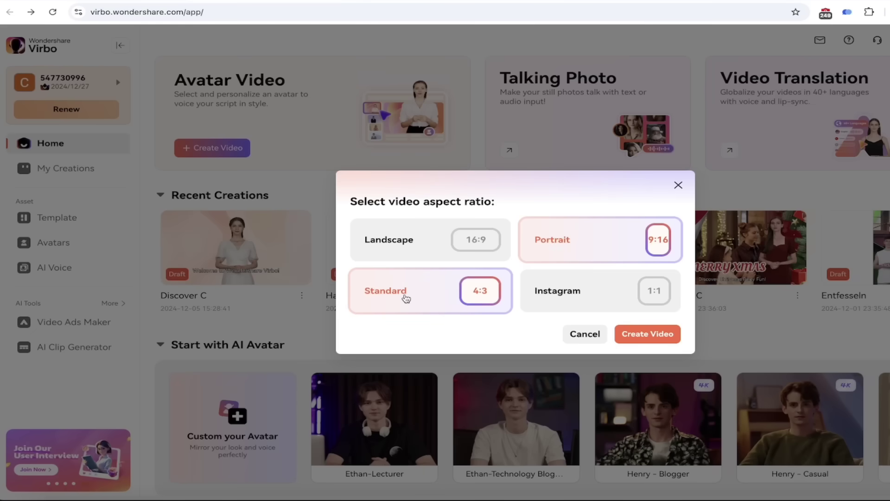
pyautogui.click(398, 239)
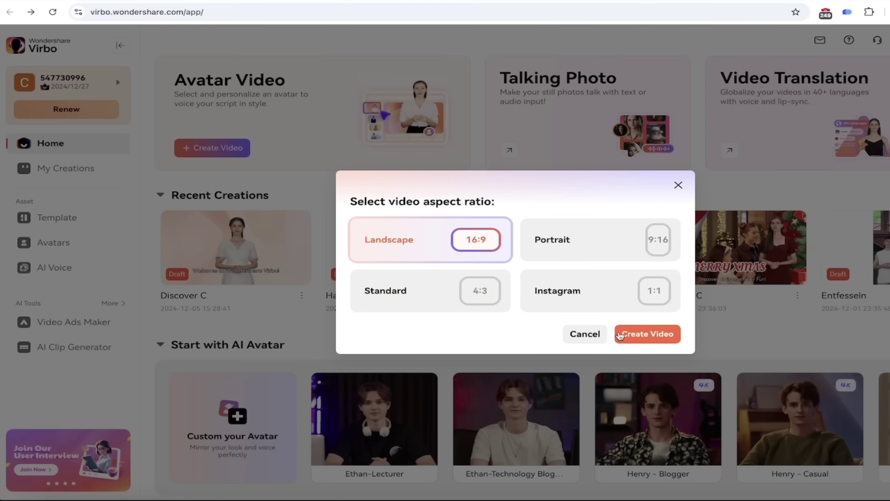
pyautogui.click(639, 335)
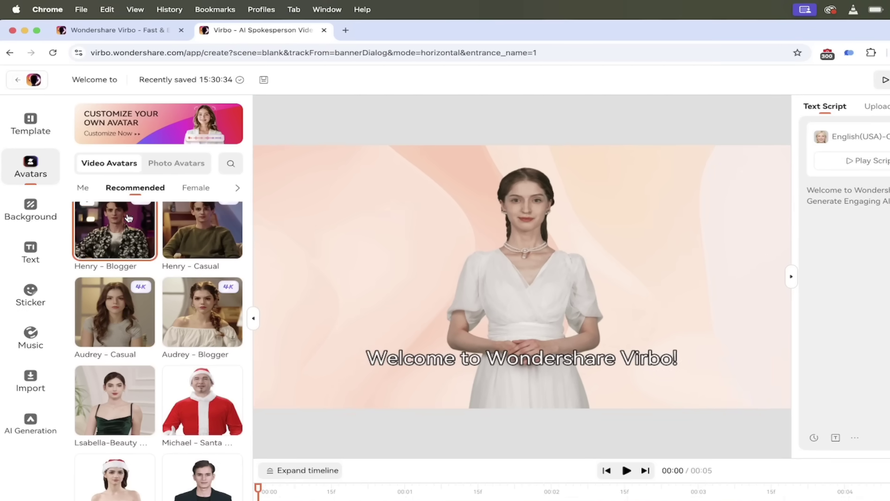
# Replace the default avatar with the recommended Scarlett Christmas avatar in the red dress and Santa hat.
pyautogui.scroll(3, 129, 218)
pyautogui.scroll(-5, 111, 278)
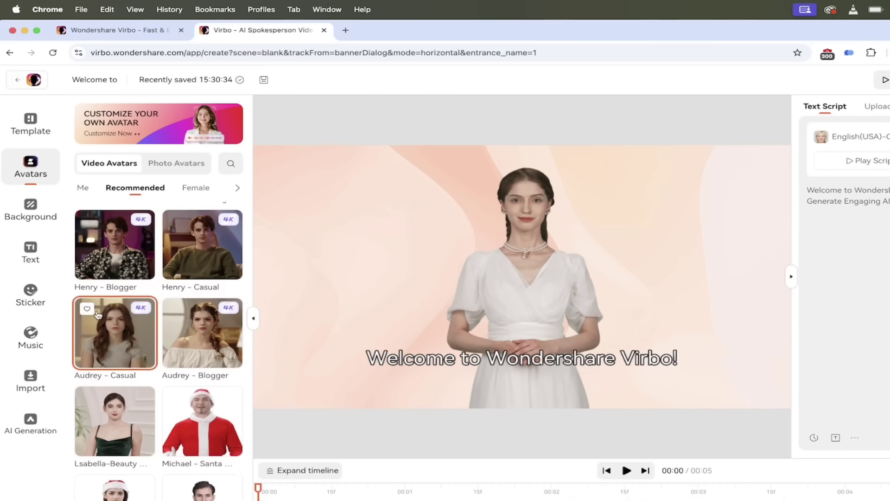
pyautogui.scroll(-2, 98, 314)
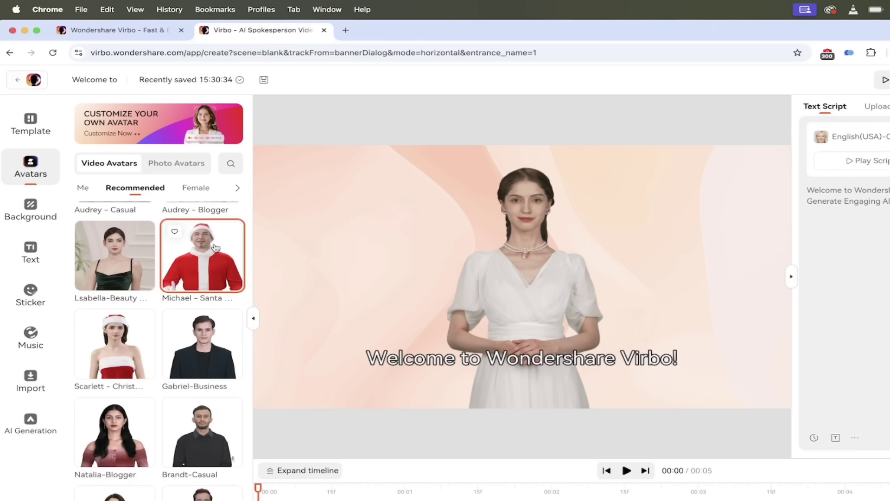
pyautogui.click(121, 347)
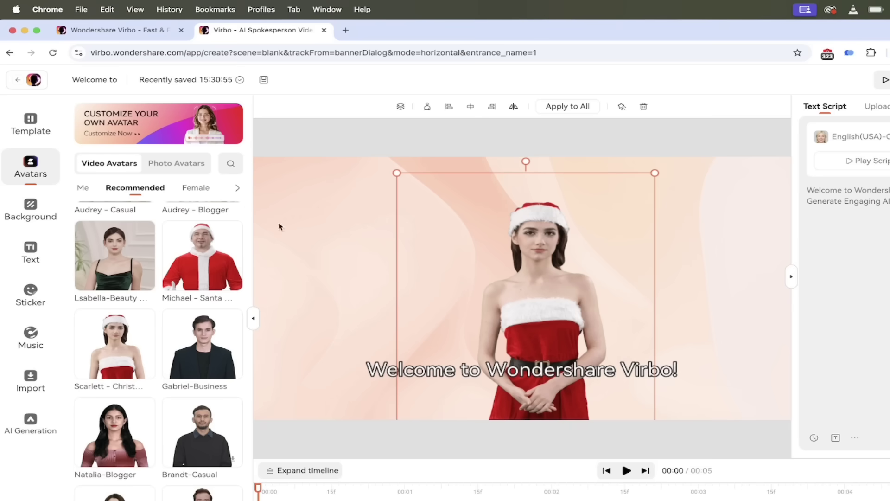
# Apply the popular campsite background with the orange tent behind the avatar.
pyautogui.click(28, 209)
pyautogui.scroll(-3, 183, 262)
pyautogui.scroll(-2, 183, 262)
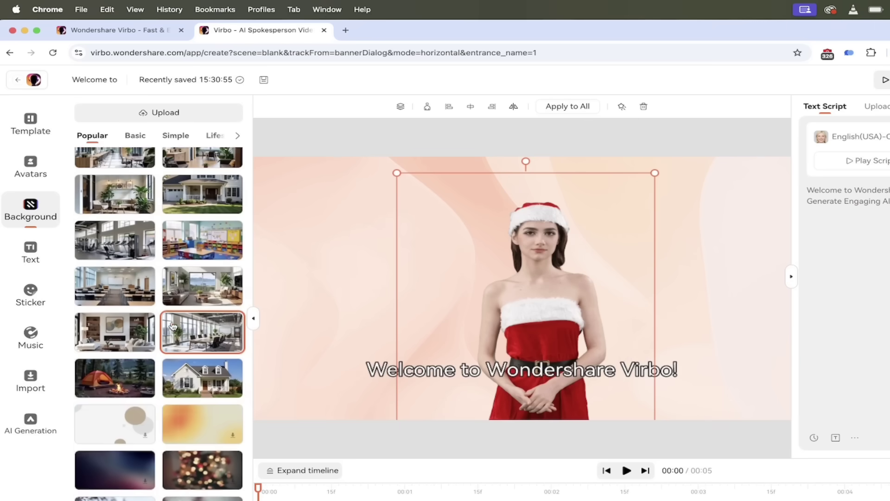
pyautogui.scroll(5, 175, 344)
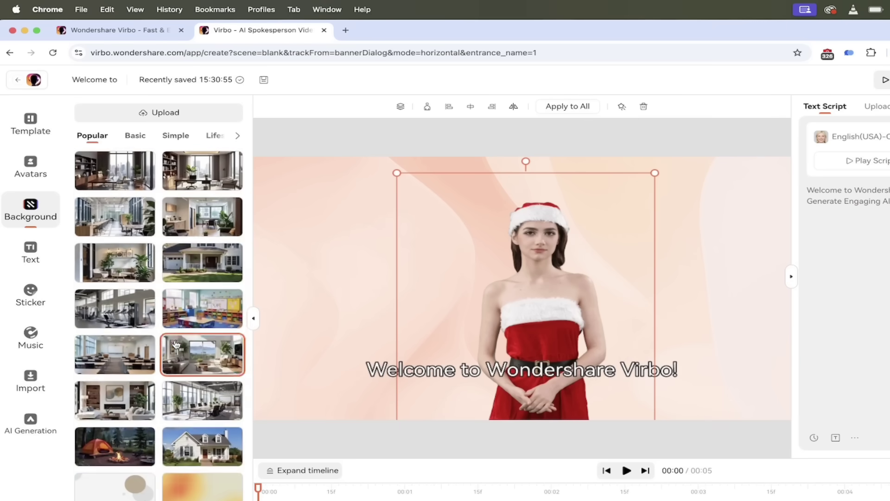
pyautogui.scroll(-9, 153, 336)
pyautogui.click(133, 330)
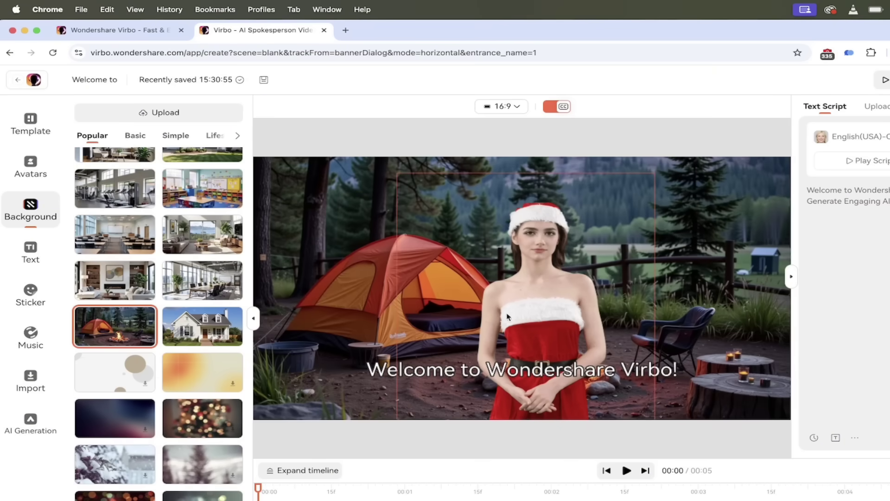
# Change the background to the golden-light Christmas tree and snowman scene, and shift the avatar slightly left and up between them.
pyautogui.scroll(-2, 195, 360)
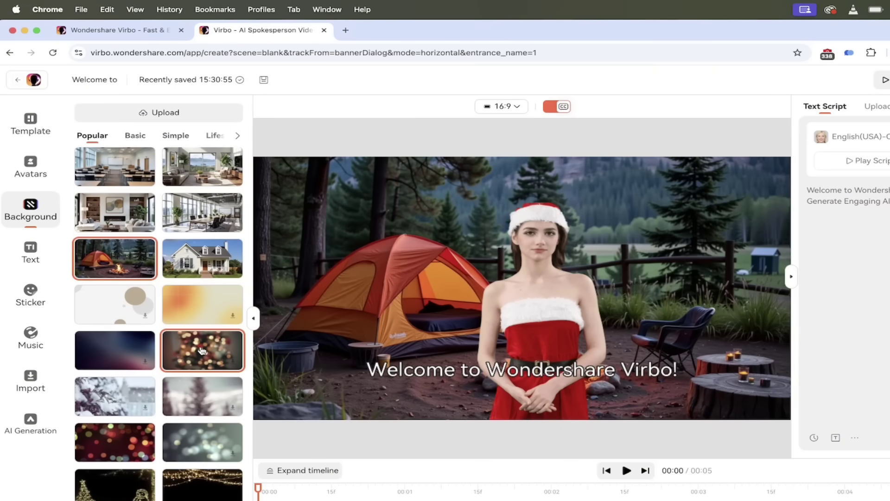
pyautogui.scroll(-3, 185, 362)
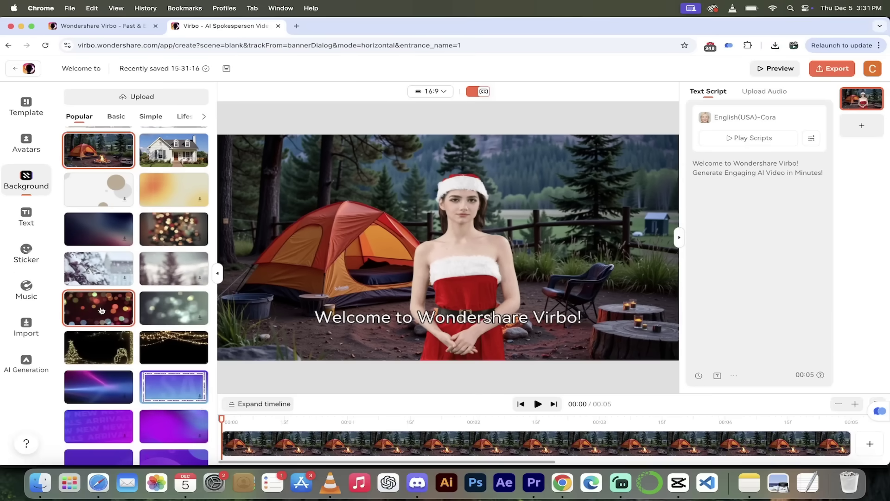
pyautogui.click(101, 311)
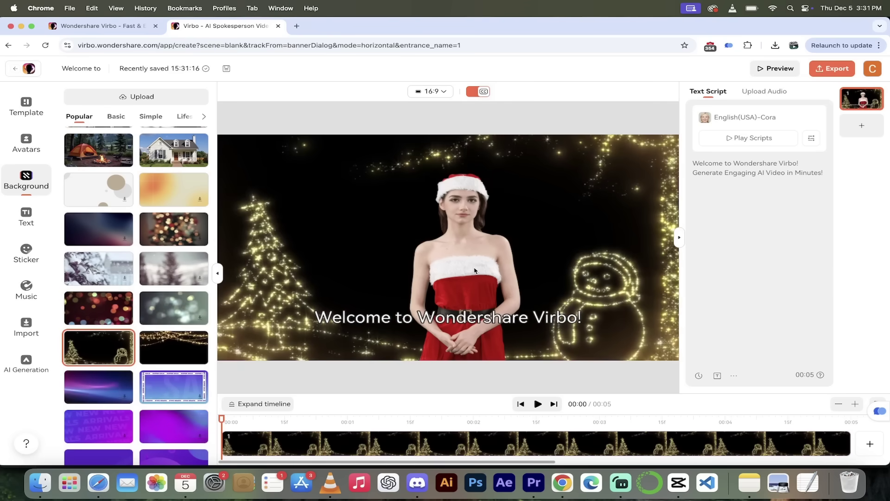
pyautogui.moveTo(474, 263); pyautogui.dragTo(448, 257)
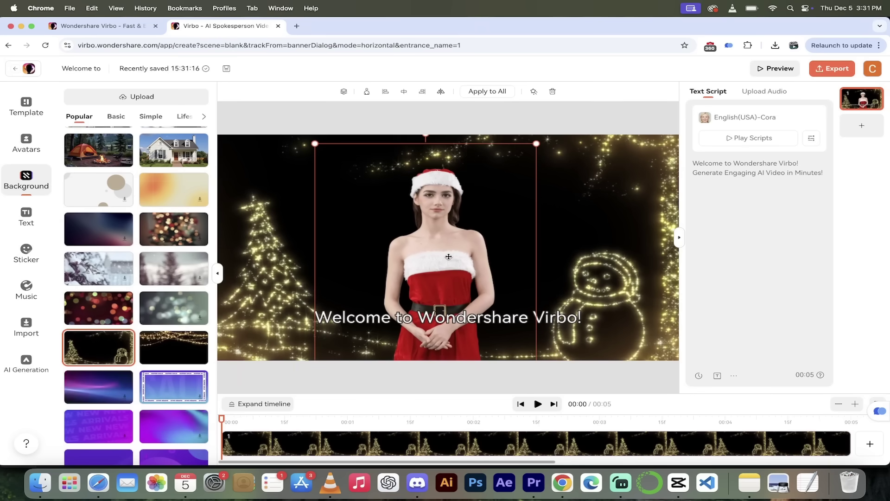
pyautogui.scroll(-2, 171, 302)
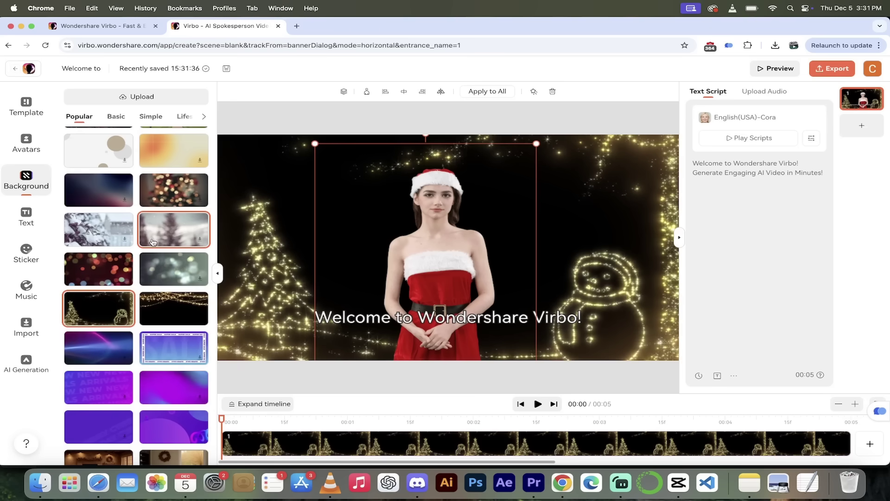
# Replace the avatar's script with "Happy Holidays! From everyone here at Kingy AI.".
pyautogui.click(29, 213)
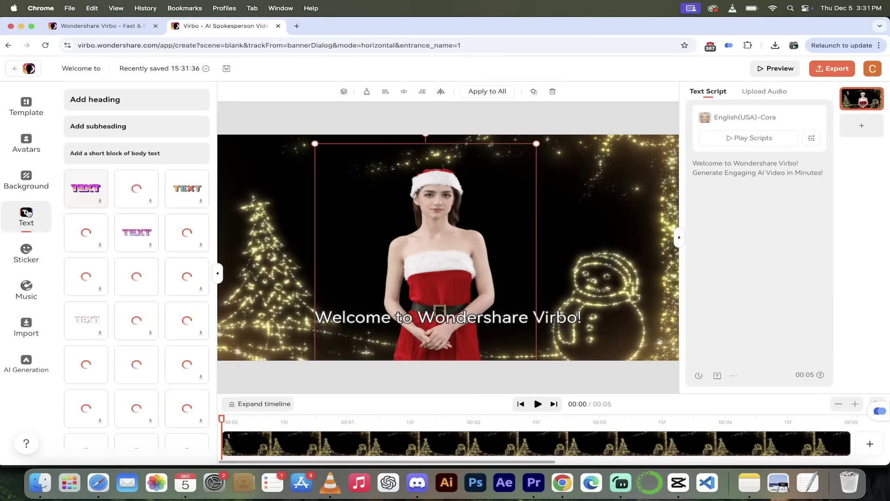
pyautogui.click(450, 321)
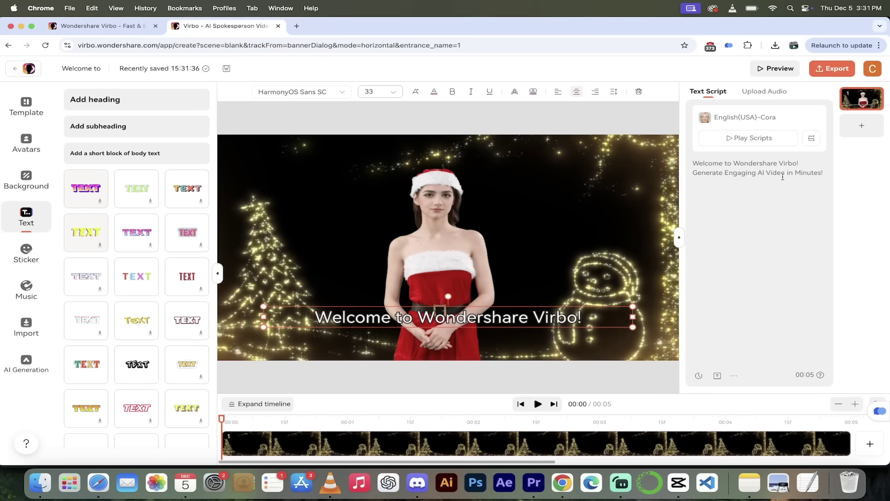
pyautogui.press('super+a')
pyautogui.press('BackSpace')
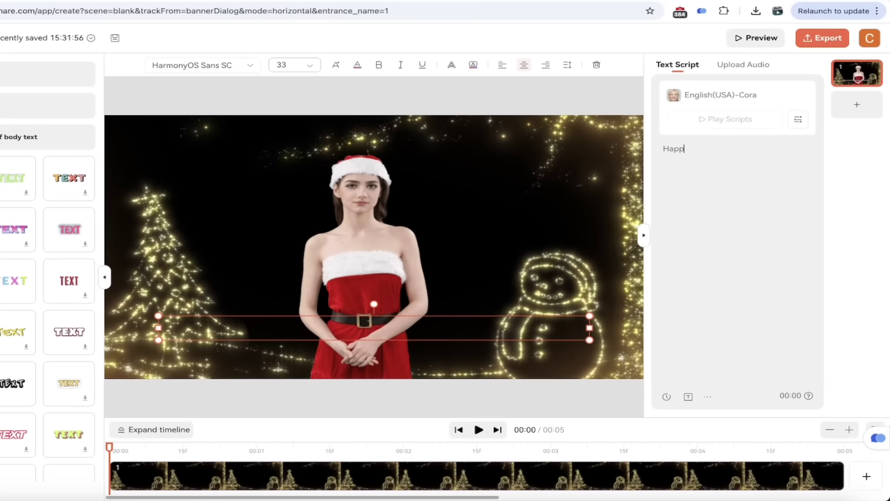
pyautogui.write('Happy Holidays!  From everyere')
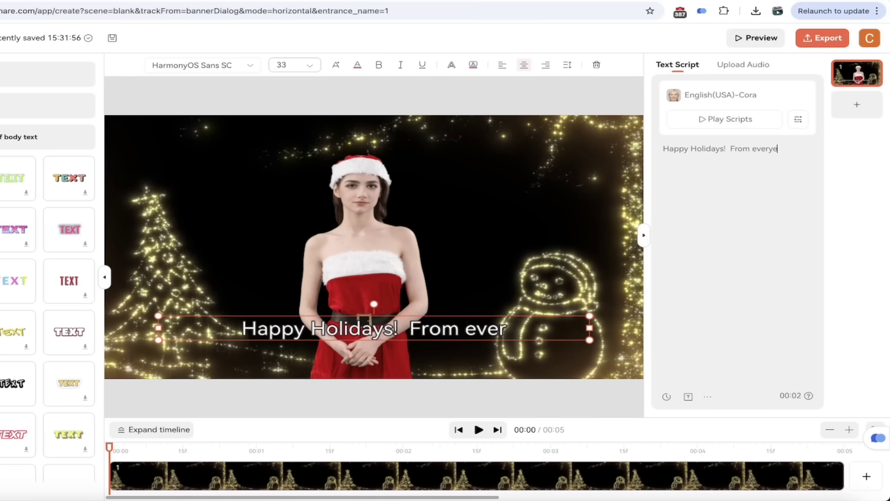
pyautogui.write(' here t')
pyautogui.write(' Kingy AI.')
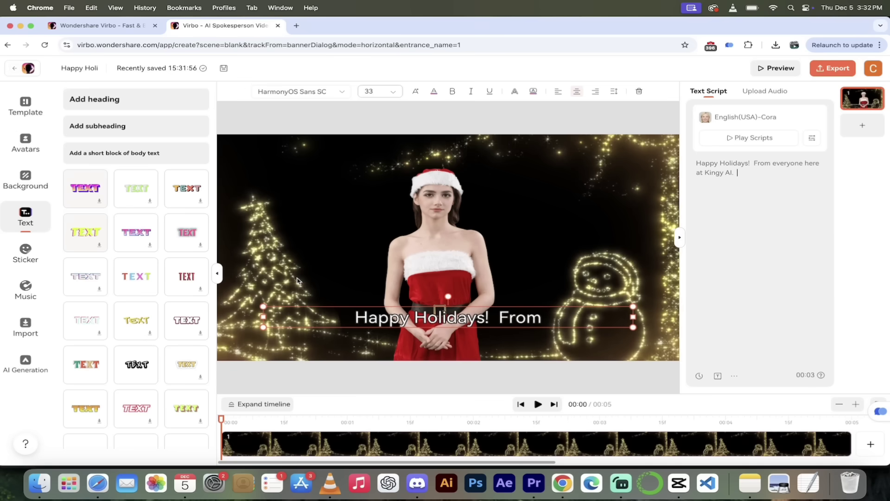
pyautogui.scroll(-5, 135, 228)
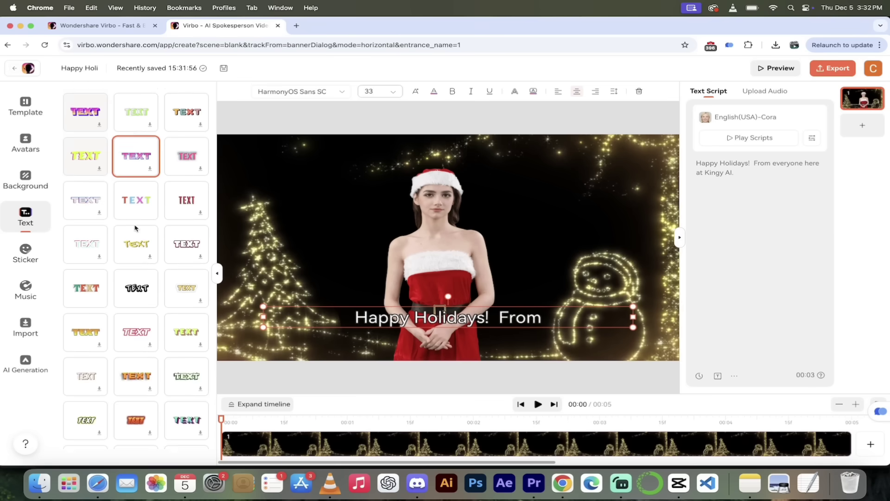
pyautogui.scroll(5, 133, 296)
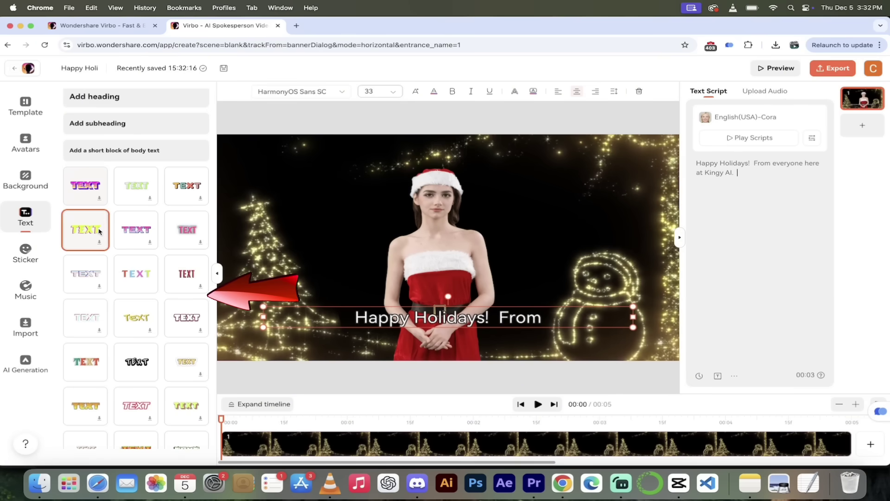
# Add the golden bell sticker with the red bow, scaled down, in the upper-right corner of the video frame.
pyautogui.click(26, 251)
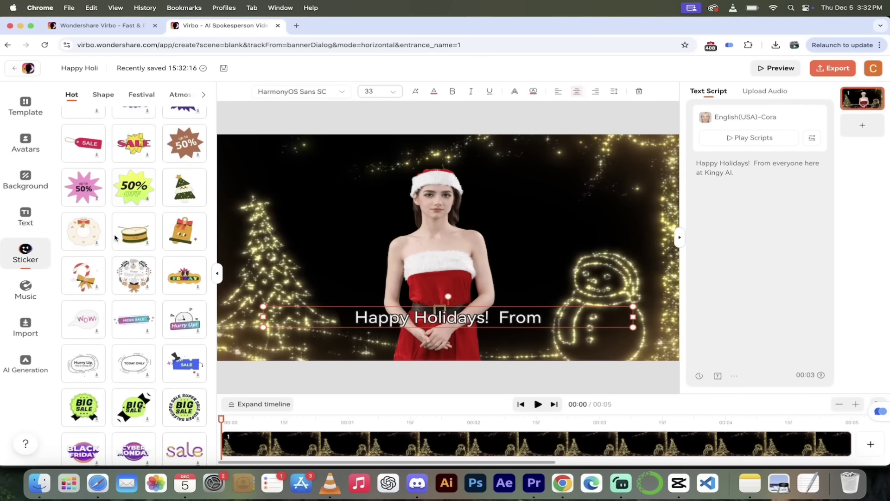
pyautogui.moveTo(183, 254)
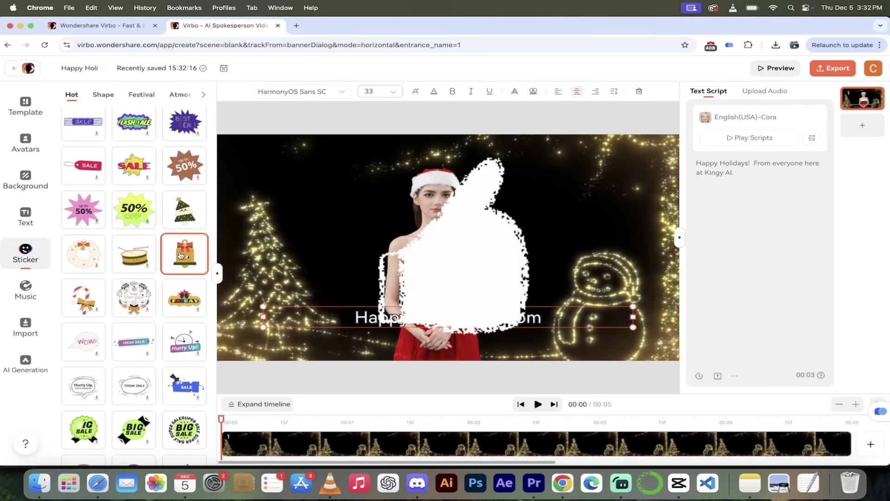
pyautogui.click(184, 256)
pyautogui.moveTo(376, 305); pyautogui.dragTo(624, 176)
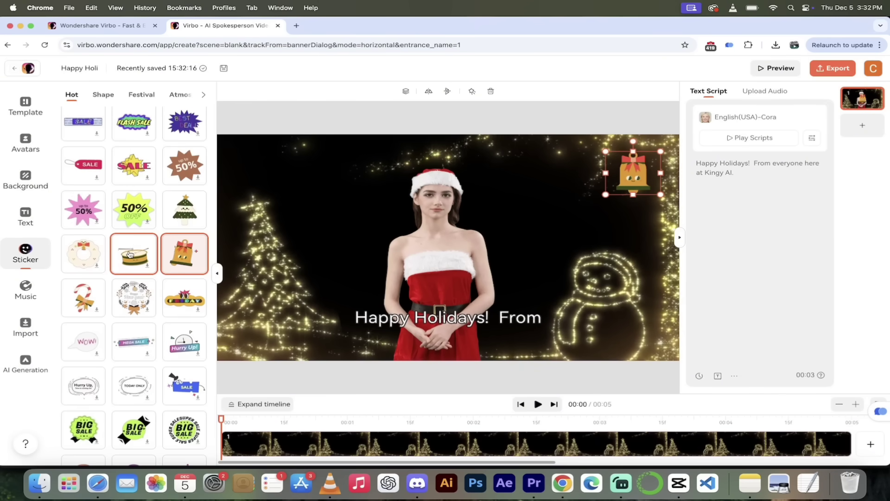
# Add the drum sticker, scaled down, in the upper-left corner of the video frame above the Christmas tree.
pyautogui.click(115, 245)
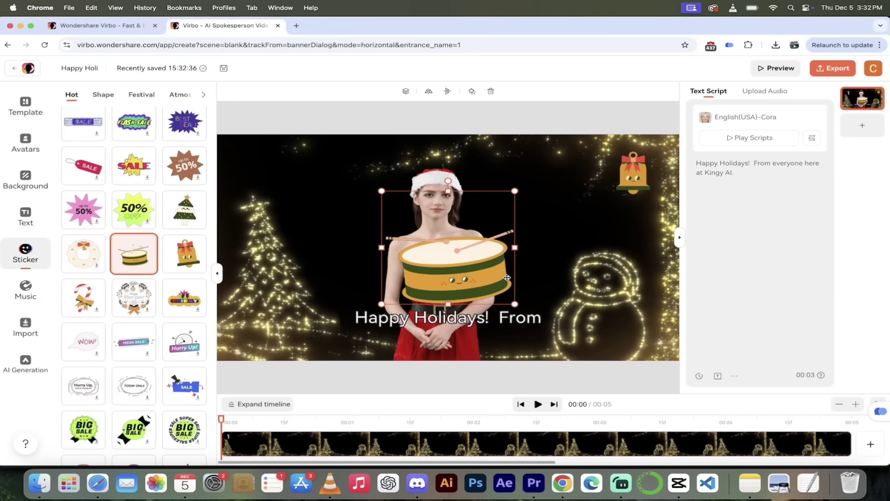
pyautogui.moveTo(508, 299); pyautogui.dragTo(289, 184)
# Delete the large duplicate drum sticker covering the avatar, and nudge the small drum slightly upward.
pyautogui.click(457, 274)
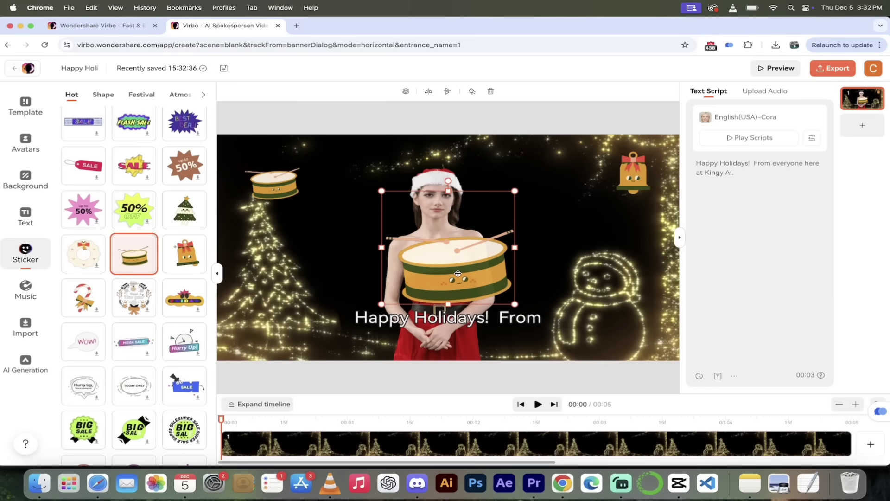
pyautogui.press('Delete')
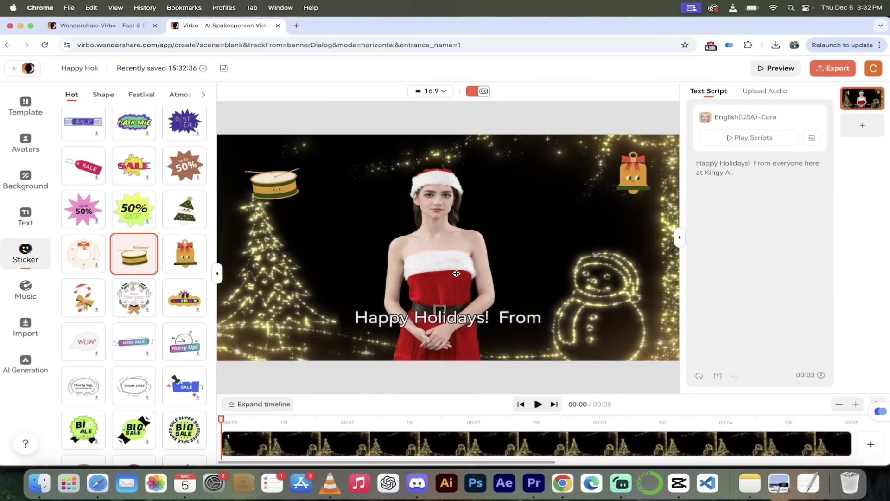
pyautogui.click(286, 191)
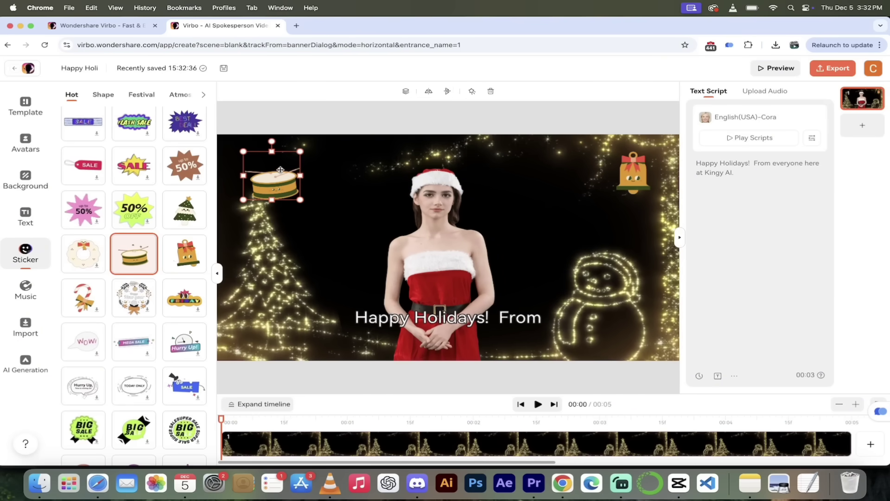
pyautogui.moveTo(273, 183); pyautogui.dragTo(273, 174)
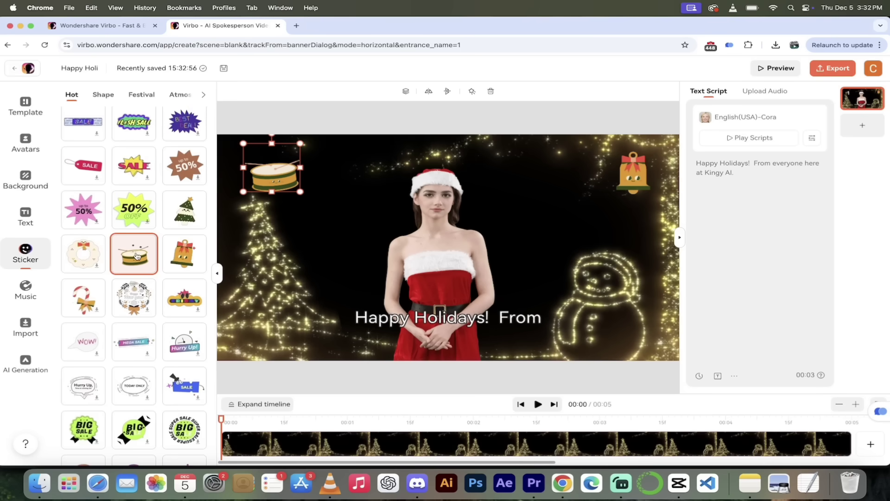
# Look through the hot tracks in the music library for possible background music.
pyautogui.click(29, 290)
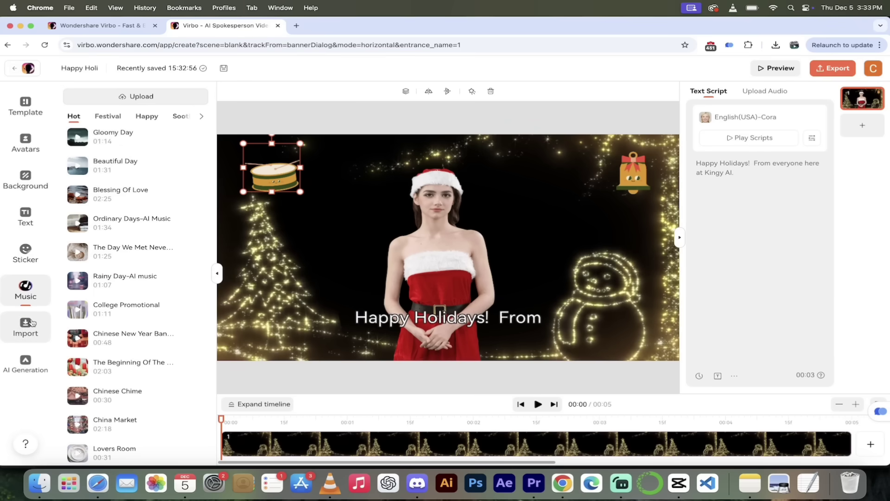
pyautogui.scroll(-1, 135, 241)
pyautogui.scroll(1, 139, 185)
pyautogui.scroll(-1, 118, 248)
pyautogui.scroll(-1, 117, 250)
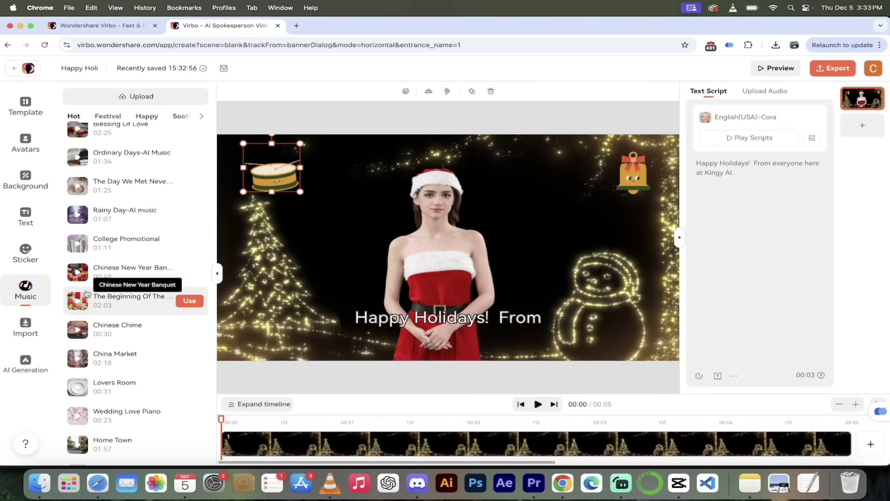
pyautogui.scroll(-2, 103, 304)
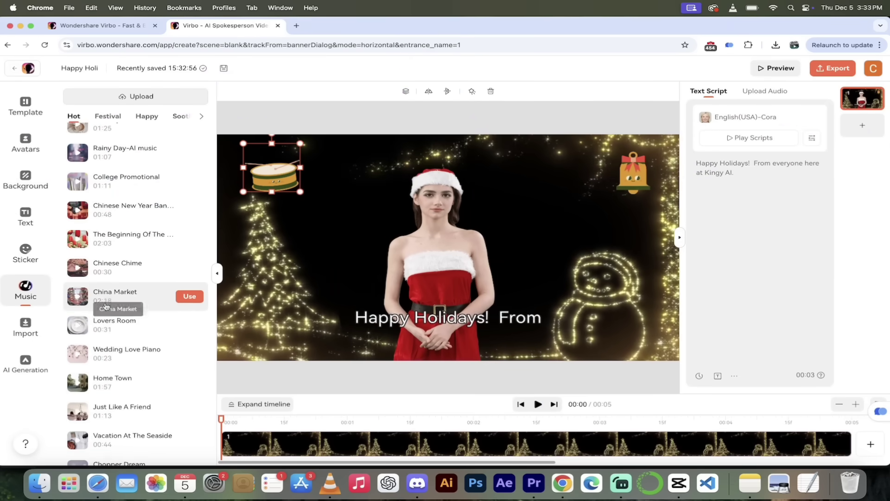
pyautogui.scroll(4, 105, 306)
pyautogui.scroll(1, 106, 306)
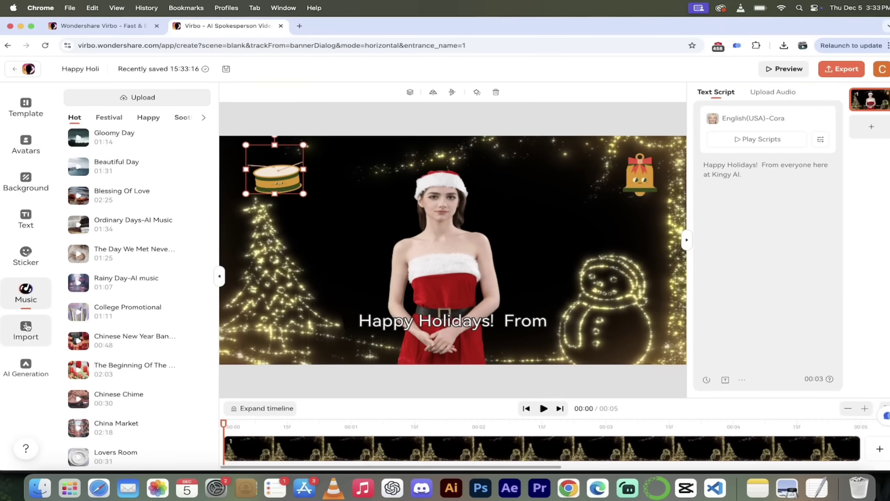
# Try placing the uploaded Angelina.png image beside the avatar, and delete it from the scene.
pyautogui.click(25, 327)
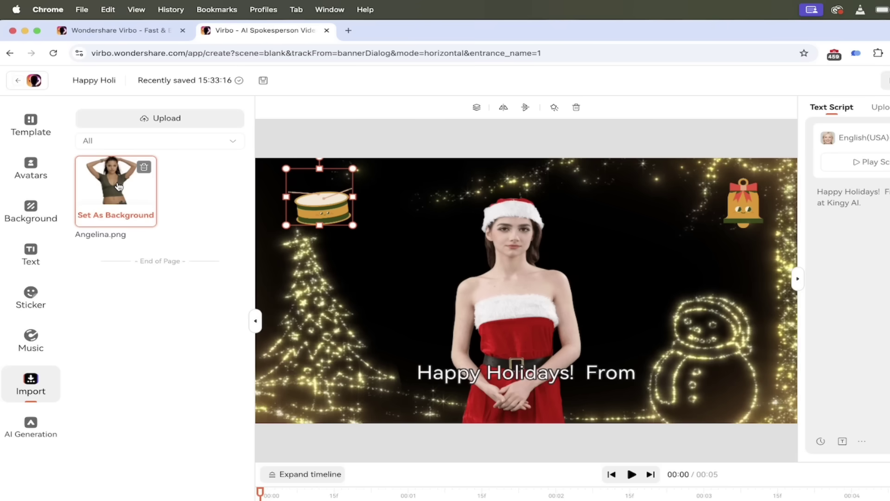
pyautogui.click(119, 187)
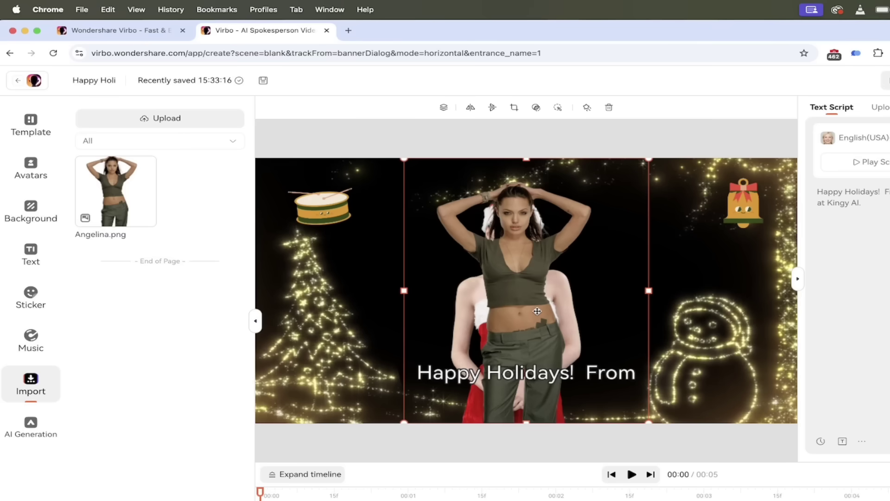
pyautogui.moveTo(525, 306); pyautogui.dragTo(681, 296)
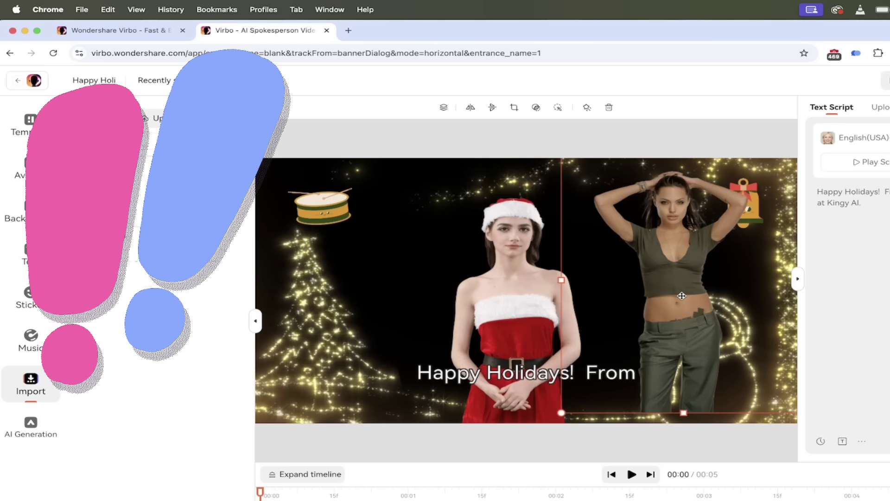
pyautogui.press('Delete')
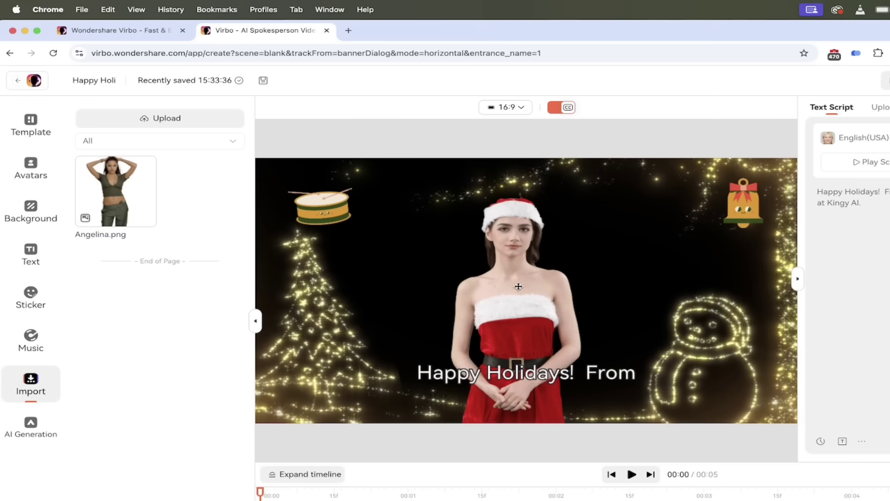
pyautogui.click(519, 287)
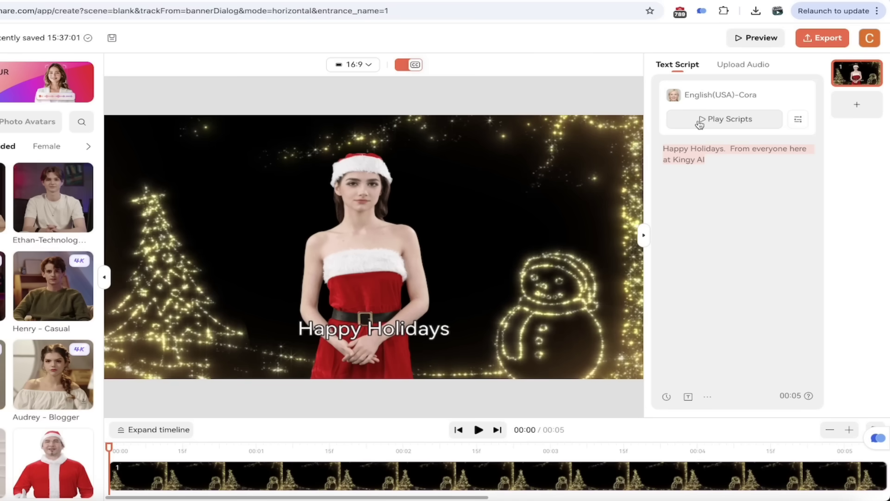
# Play the script in the current Cora voice, and preview the Serena and Grace voices in the voice library.
pyautogui.click(699, 124)
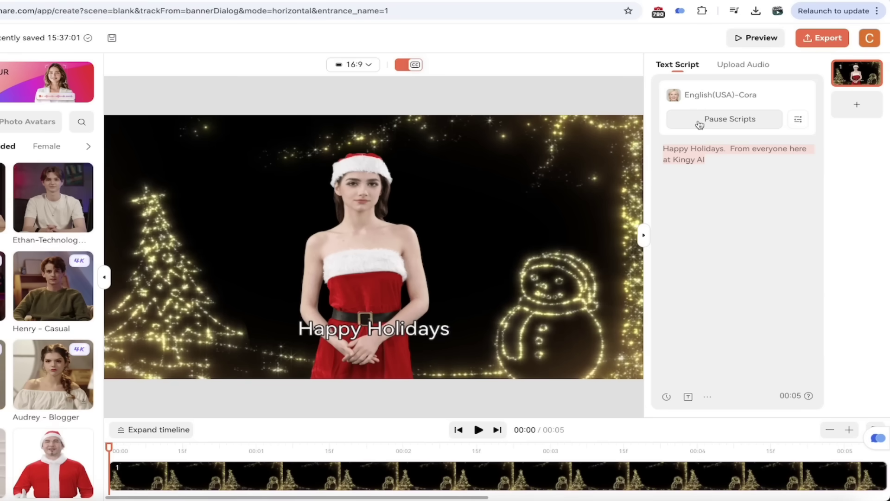
pyautogui.click(701, 123)
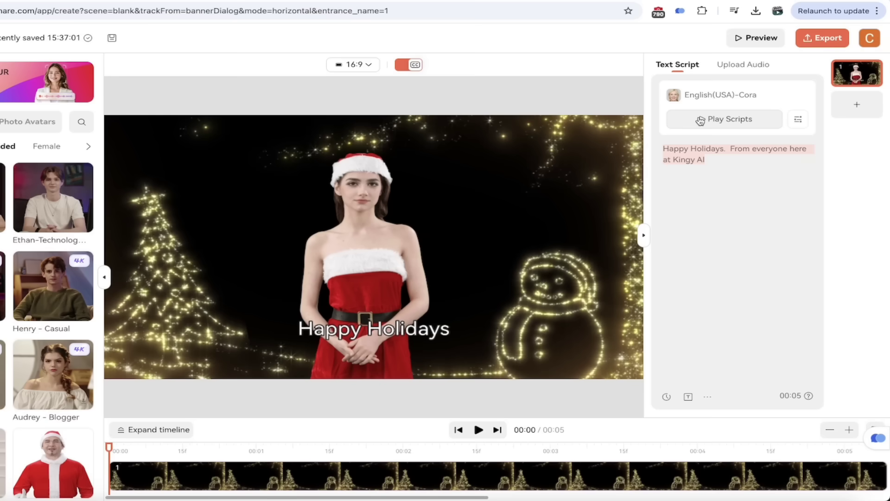
pyautogui.click(725, 98)
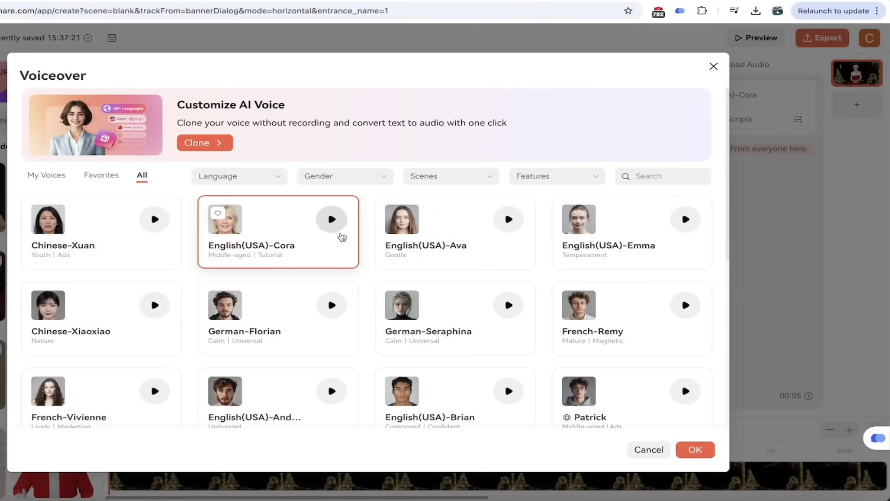
pyautogui.scroll(-3, 336, 247)
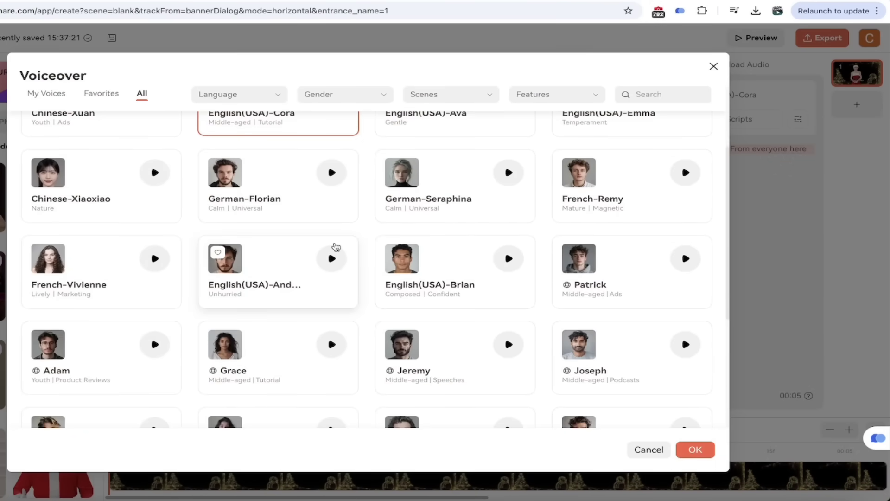
pyautogui.scroll(-5, 336, 247)
pyautogui.click(332, 200)
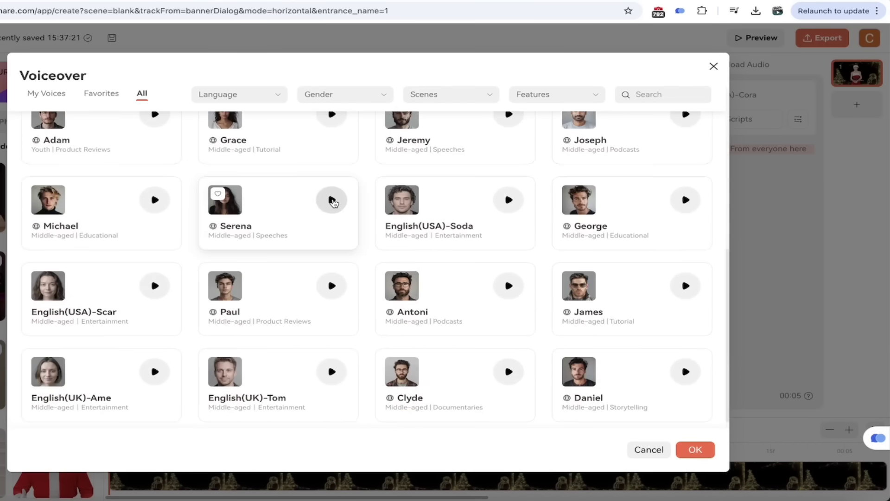
pyautogui.click(330, 201)
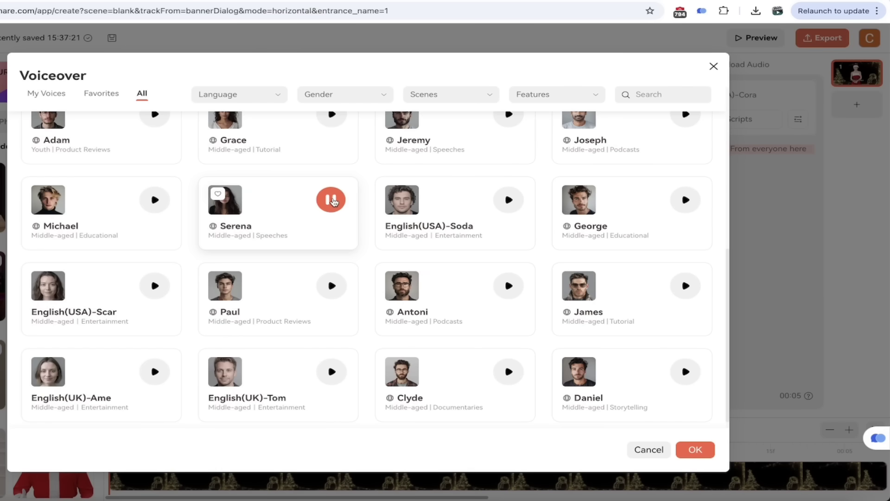
pyautogui.click(334, 201)
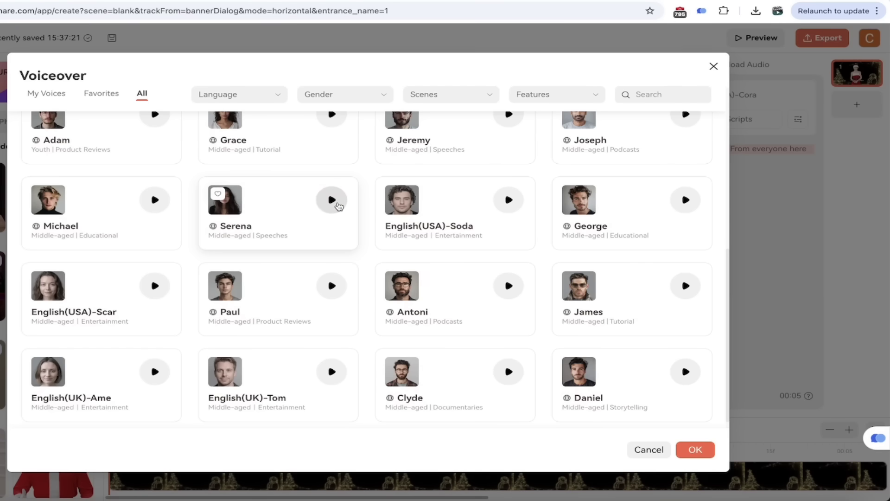
pyautogui.scroll(2, 337, 207)
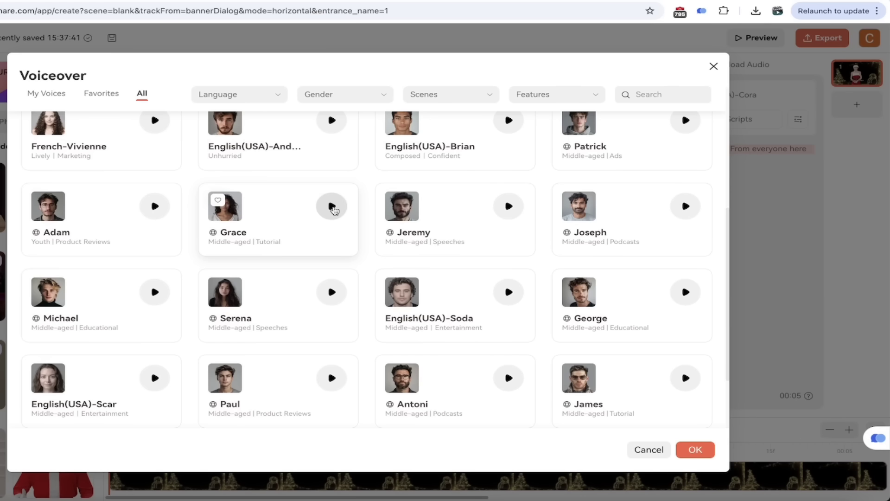
pyautogui.press('XF86AudioRaiseVolume')
pyautogui.click(332, 206)
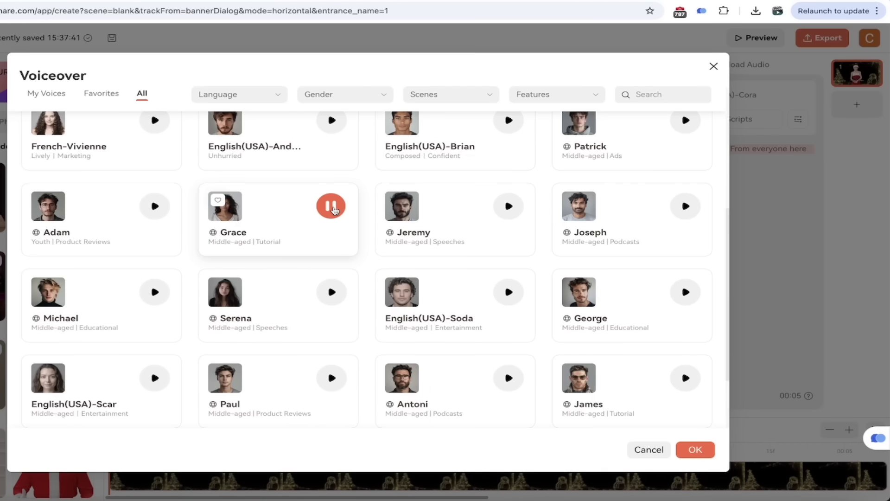
pyautogui.click(332, 208)
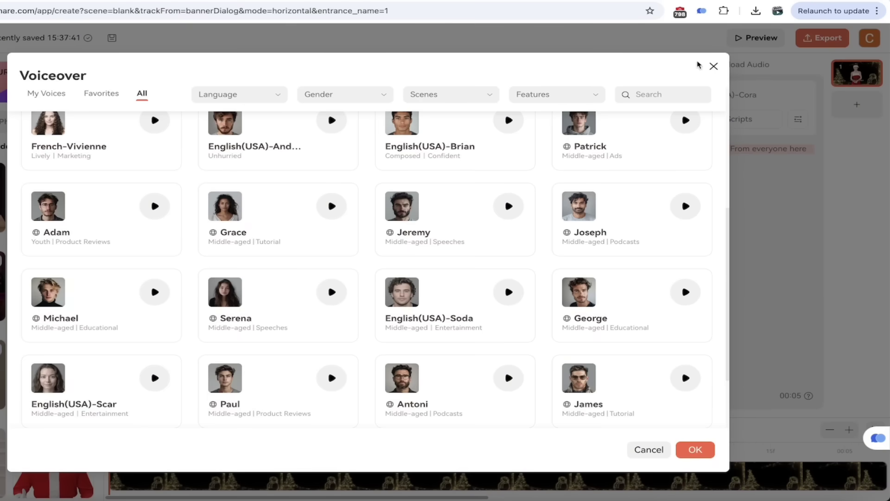
# Mark the Grace voice as a favorite and apply it to the avatar's script.
pyautogui.click(262, 208)
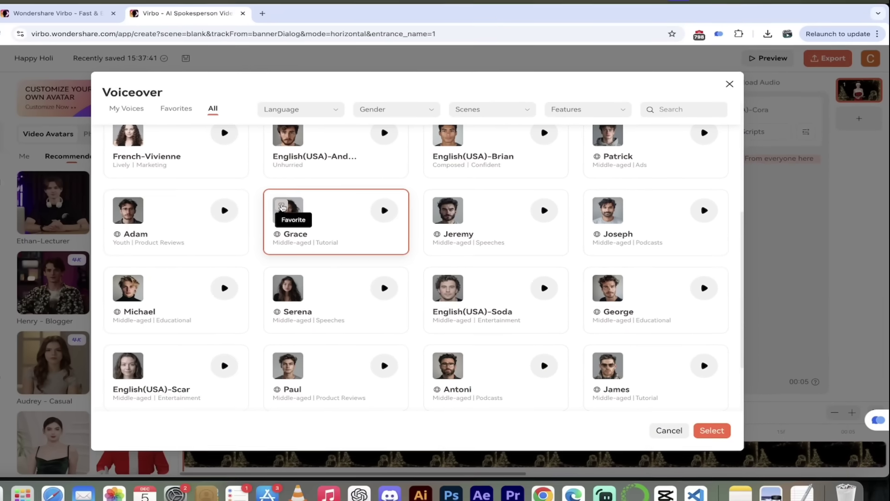
pyautogui.click(282, 207)
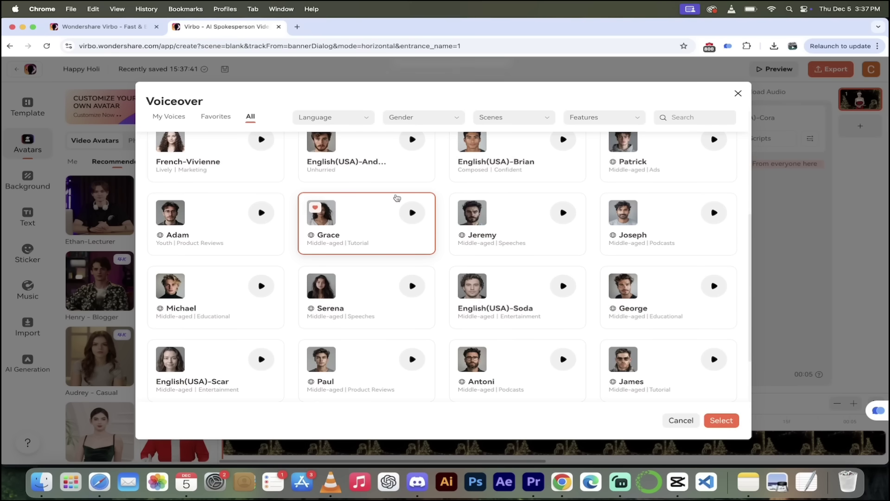
pyautogui.click(722, 421)
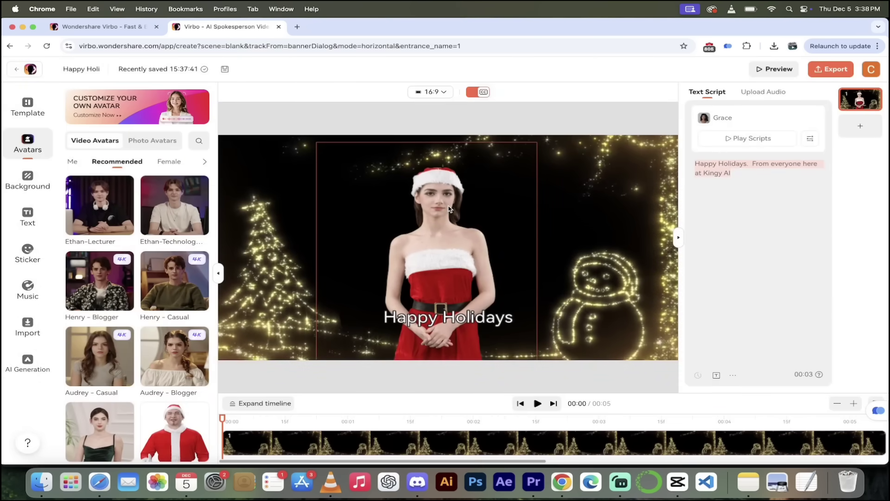
pyautogui.click(716, 122)
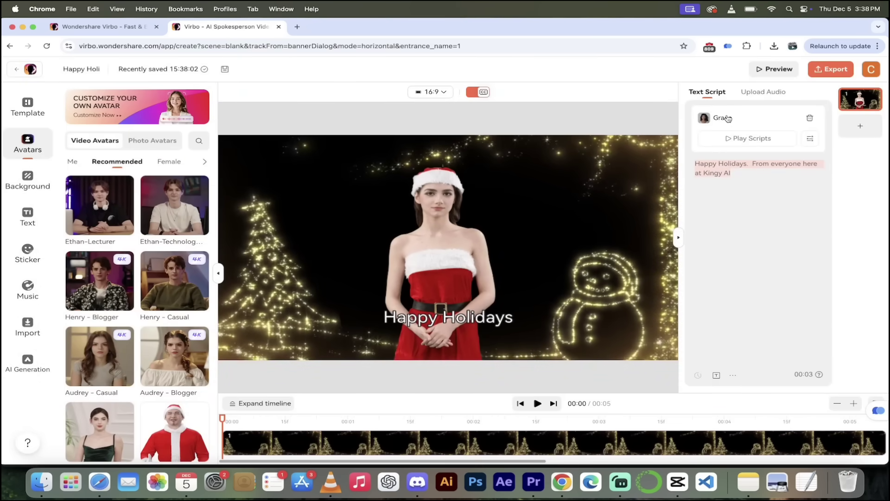
# Check the audio upload option for the avatar's speech and look through the popular video templates.
pyautogui.click(769, 95)
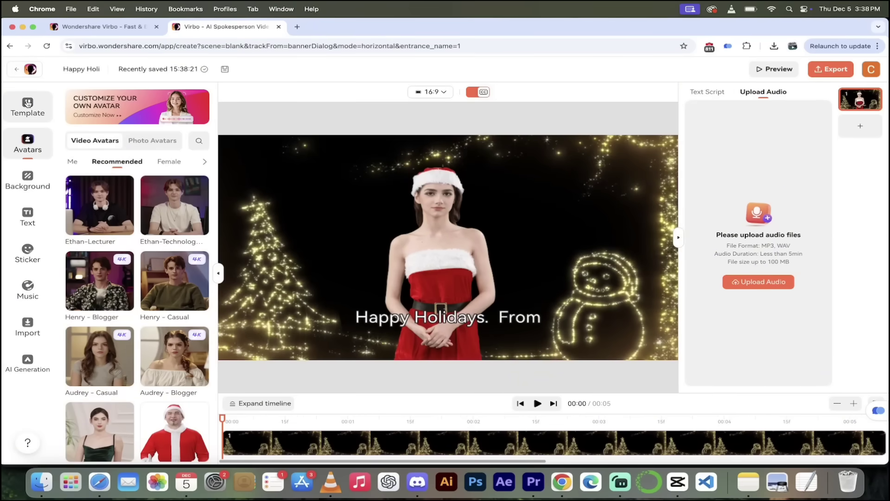
pyautogui.click(28, 103)
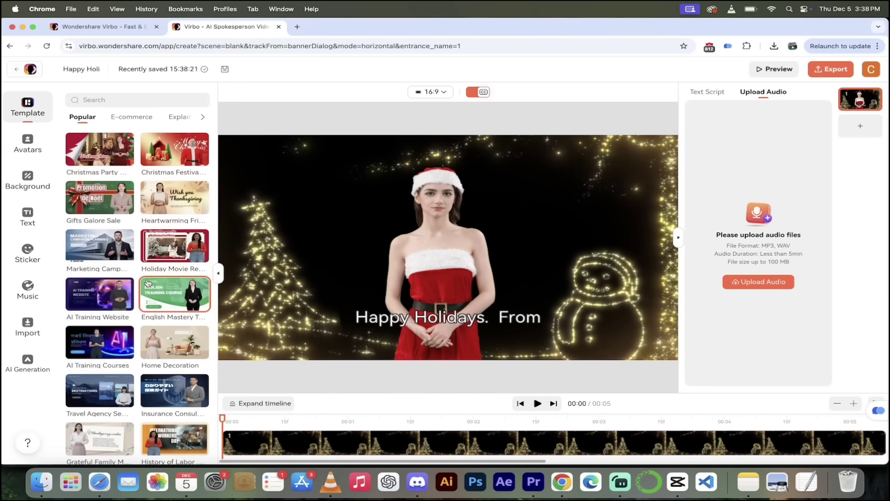
pyautogui.scroll(-15, 147, 283)
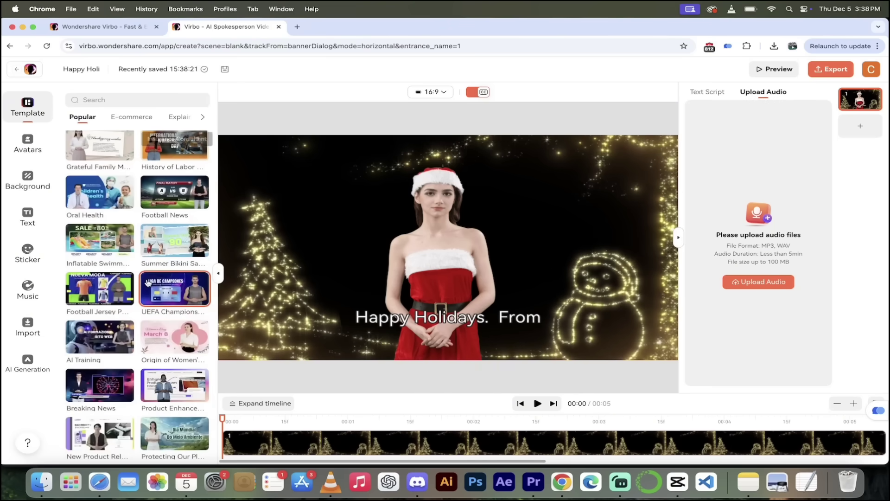
pyautogui.scroll(-5, 146, 281)
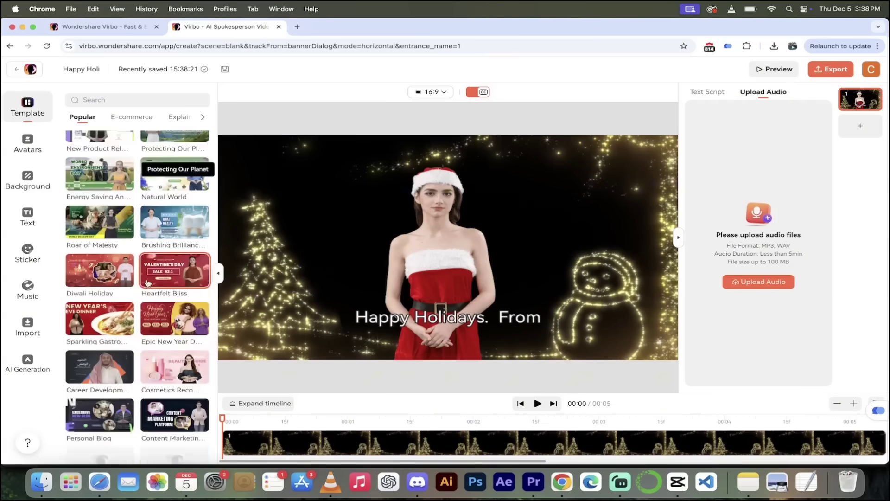
pyautogui.scroll(-3, 147, 282)
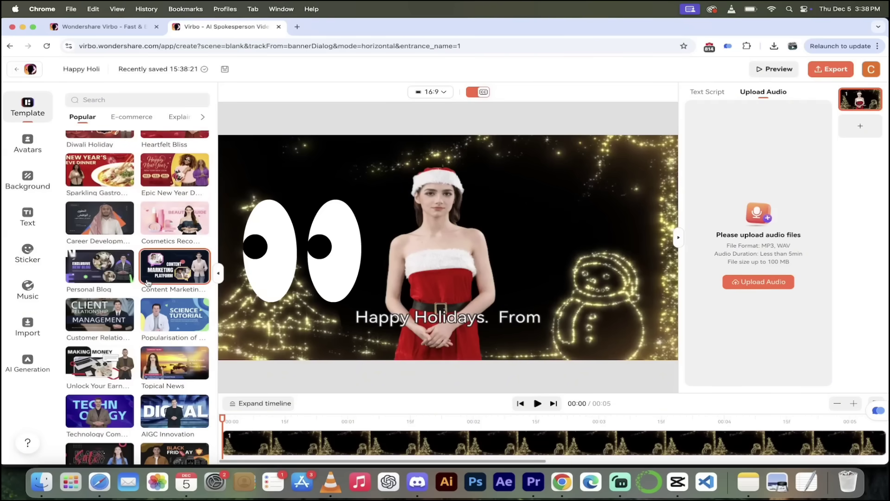
pyautogui.scroll(3, 147, 281)
pyautogui.scroll(2, 147, 280)
pyautogui.scroll(4, 147, 279)
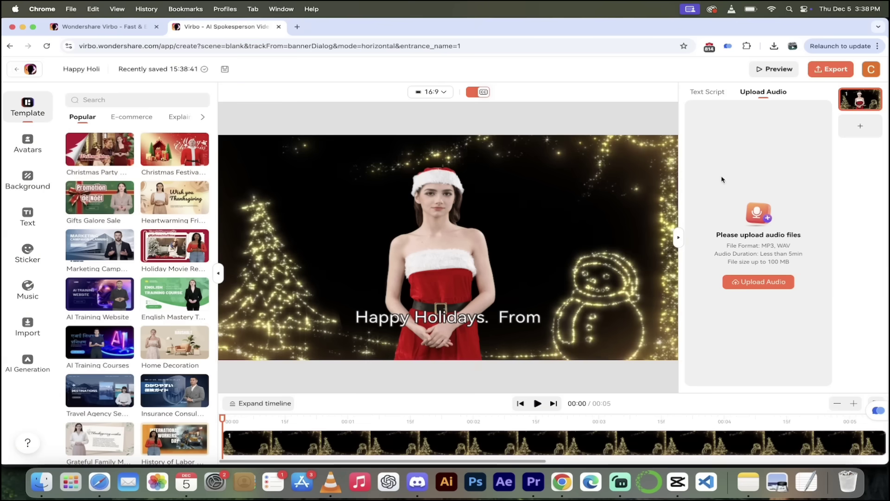
# Return to the avatar's text script and export the Happy Holi video.
pyautogui.click(705, 91)
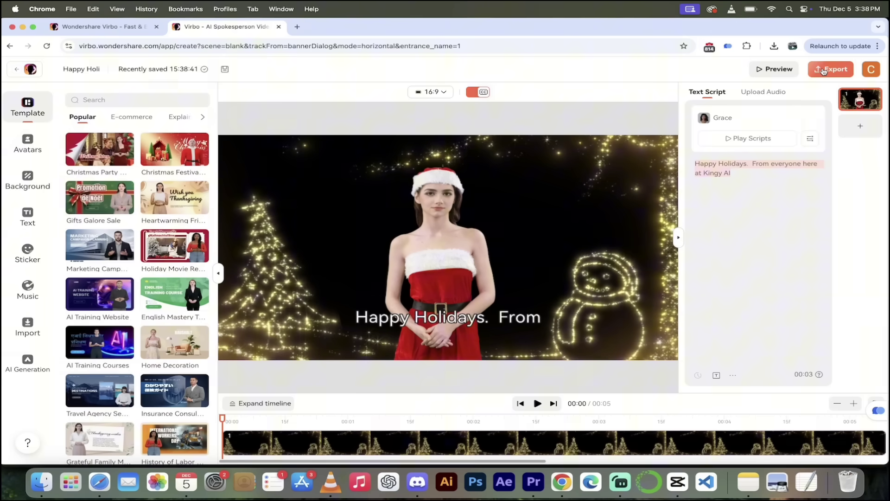
pyautogui.click(823, 70)
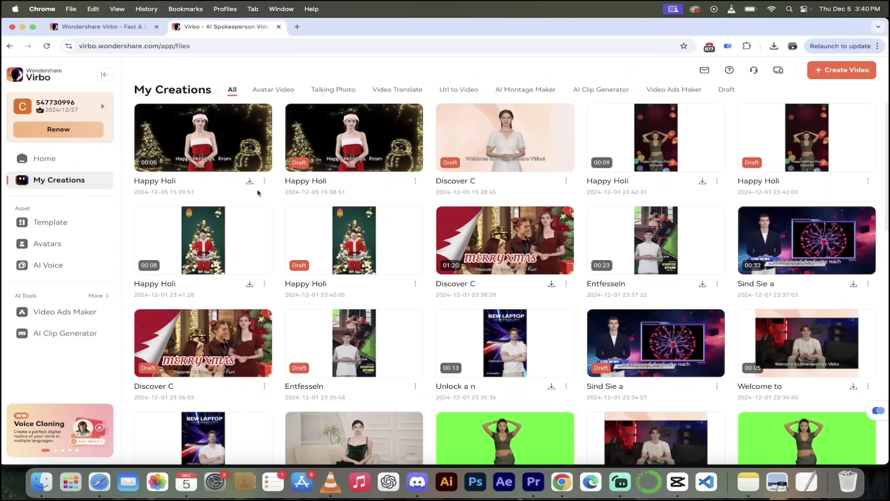
# Look through the saved creations and play the newly exported Happy Holi video.
pyautogui.scroll(-5, 352, 332)
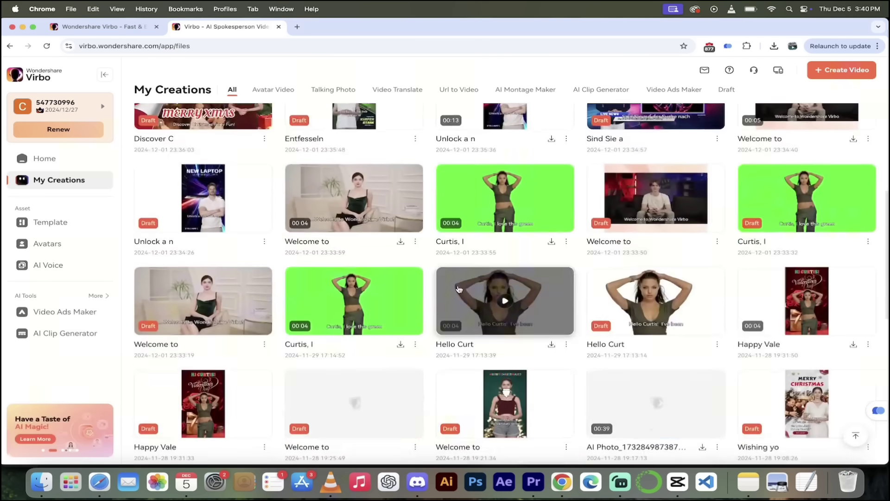
pyautogui.scroll(-2, 458, 290)
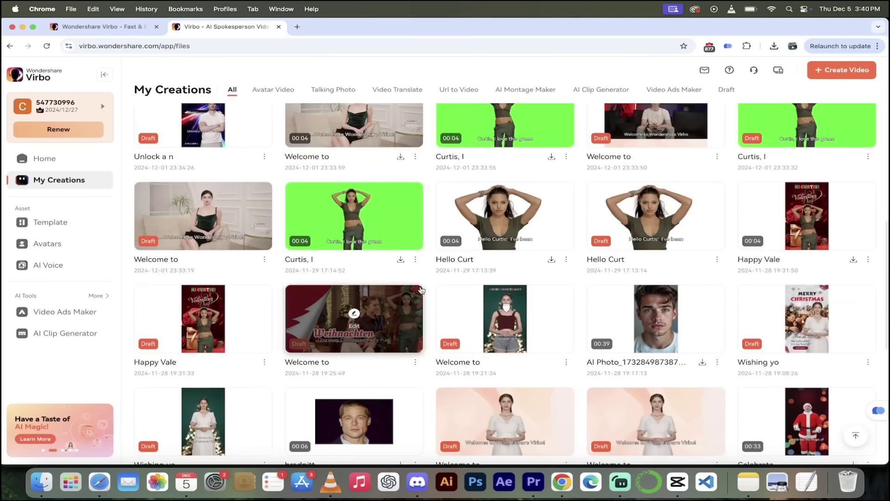
pyautogui.scroll(-2, 421, 290)
pyautogui.scroll(9, 421, 290)
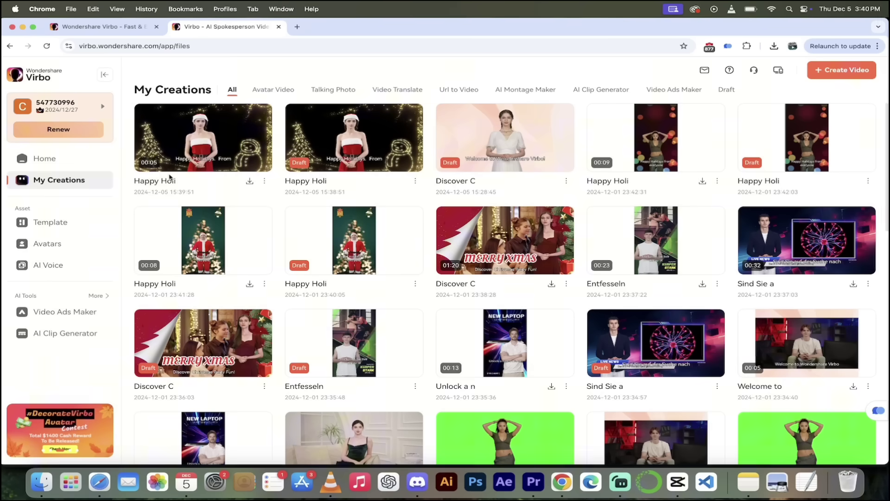
pyautogui.click(205, 139)
pyautogui.click(573, 308)
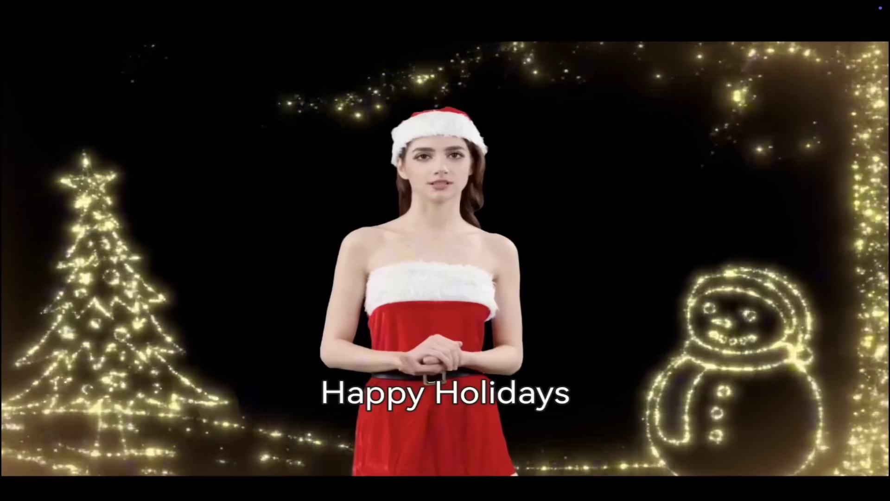
# Replay the Happy Holi video from the beginning, pause it and leave the full-screen view.
pyautogui.click(634, 256)
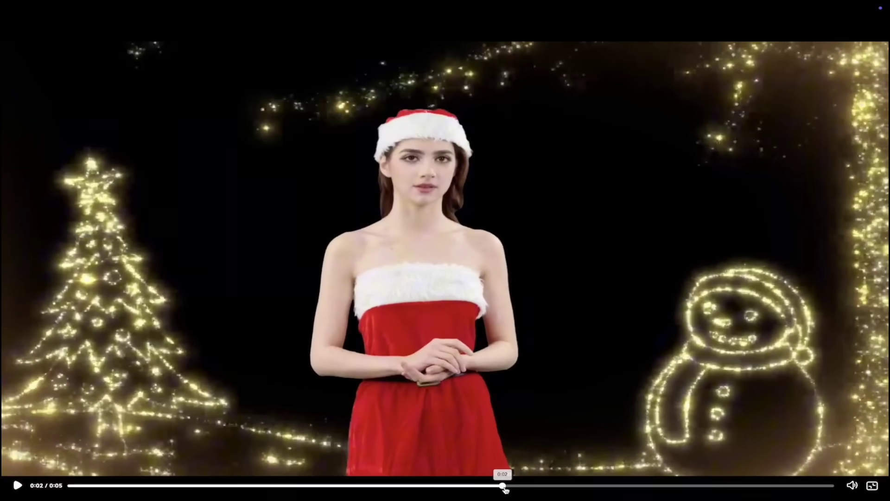
pyautogui.moveTo(506, 486); pyautogui.dragTo(48, 487)
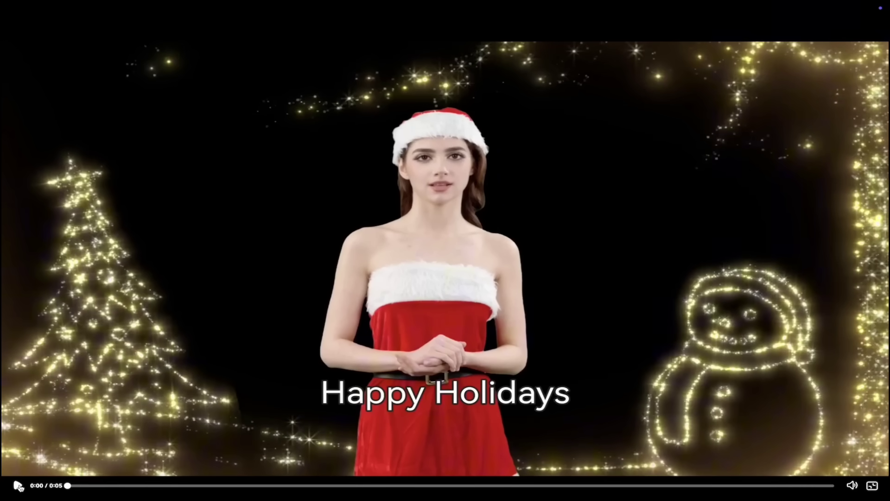
pyautogui.click(18, 486)
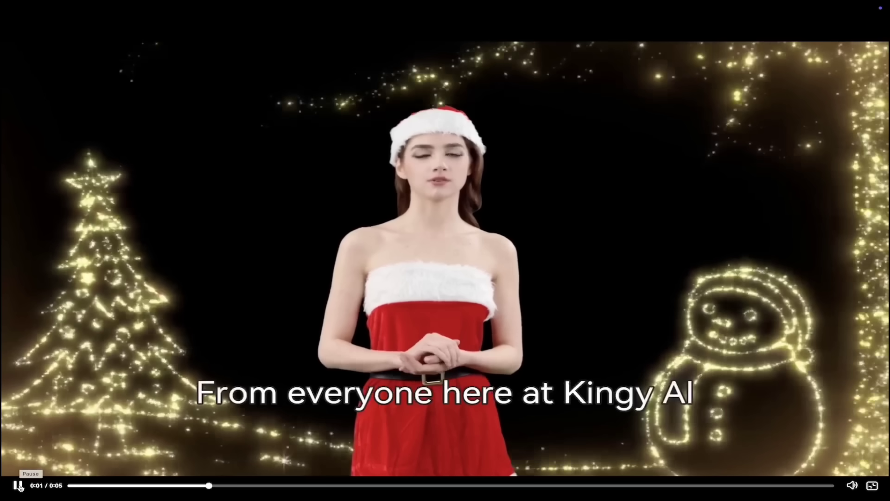
pyautogui.click(19, 486)
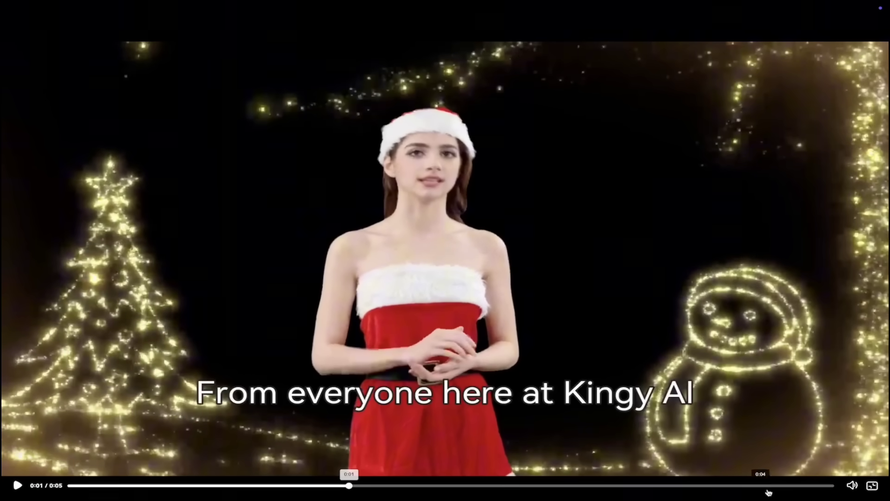
pyautogui.click(871, 485)
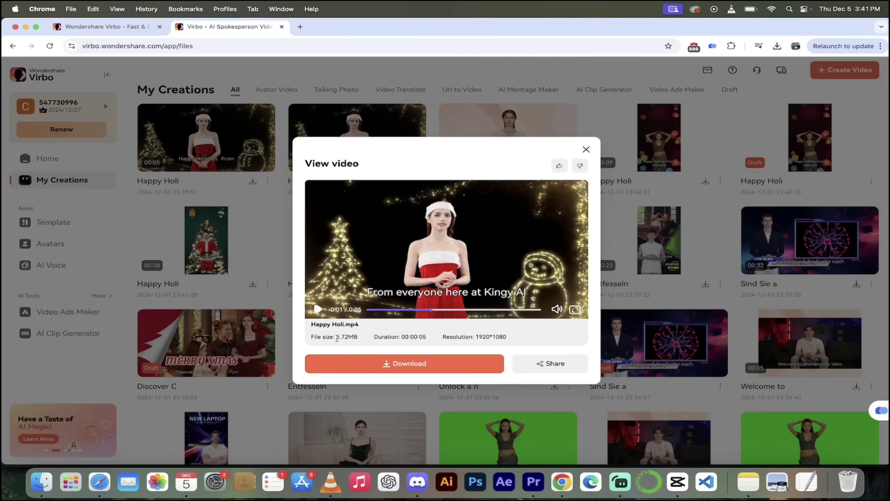
# Download the Happy Holi video and close its preview.
pyautogui.click(384, 363)
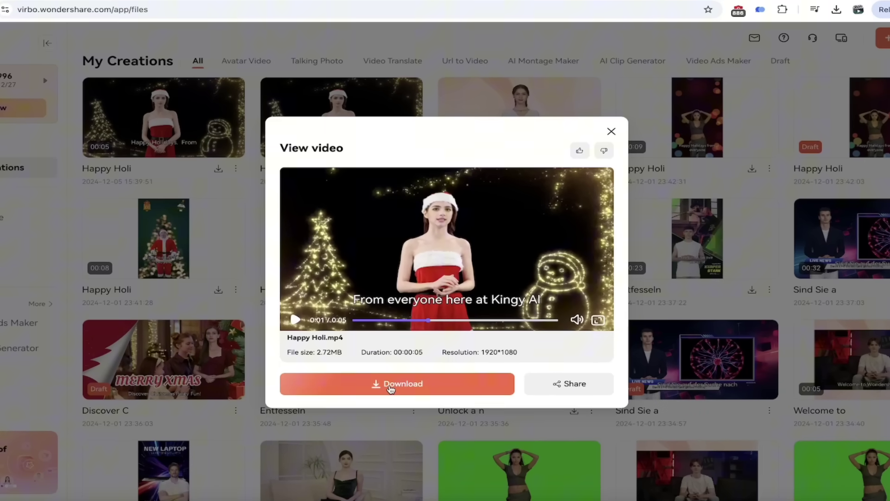
pyautogui.click(391, 388)
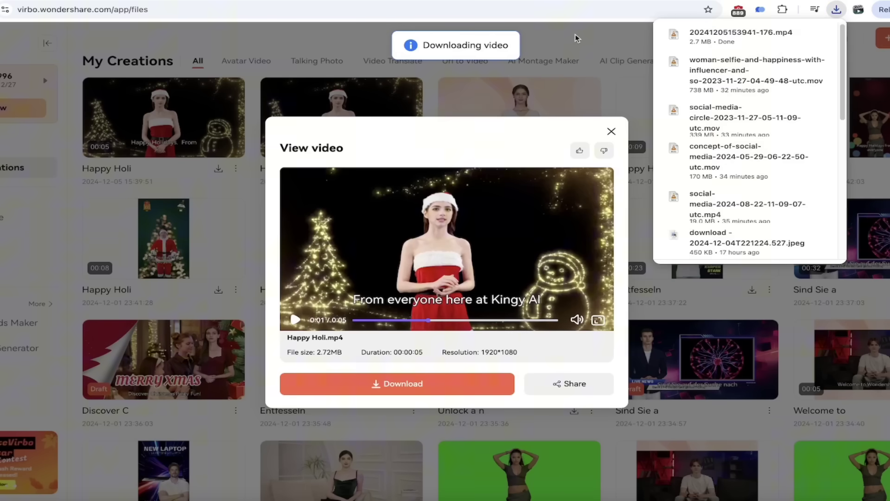
pyautogui.click(611, 132)
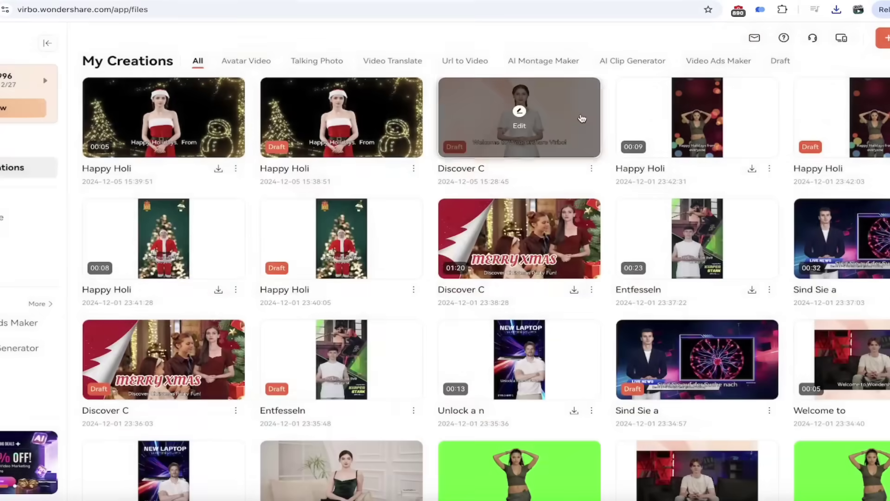
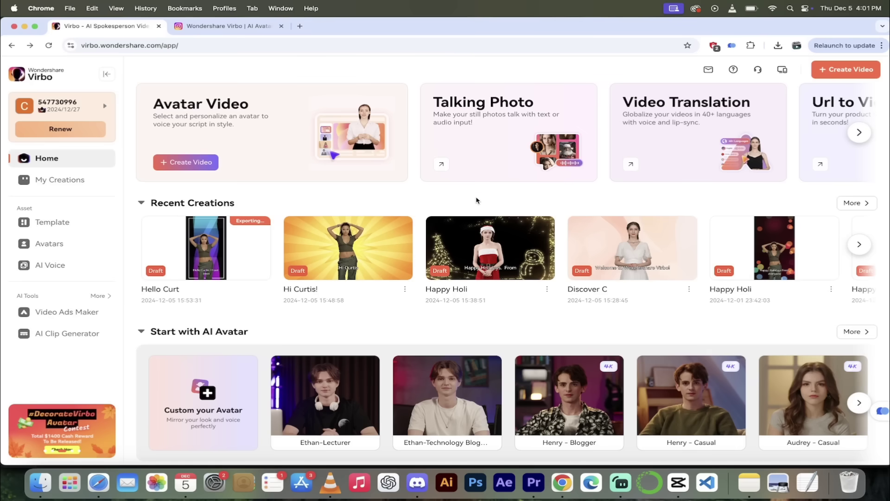
# Open the Talking Photo tool and look through the ready-made photo avatars.
pyautogui.moveTo(407, 165)
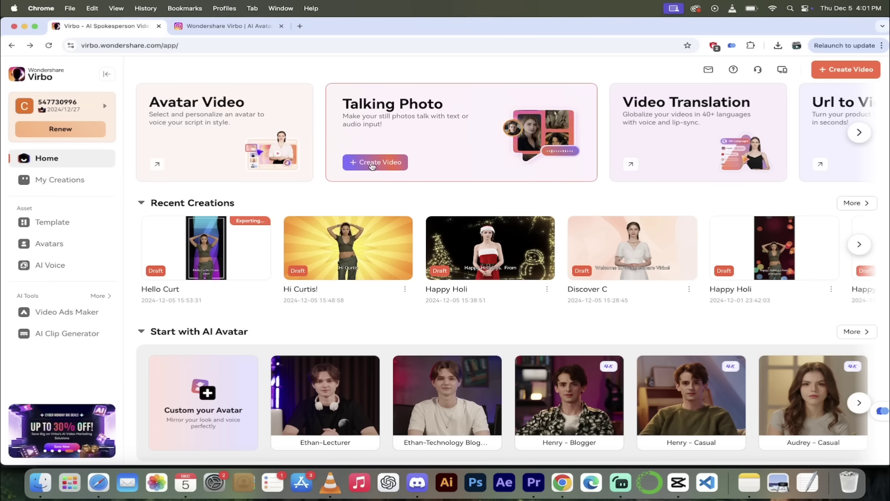
pyautogui.click(374, 162)
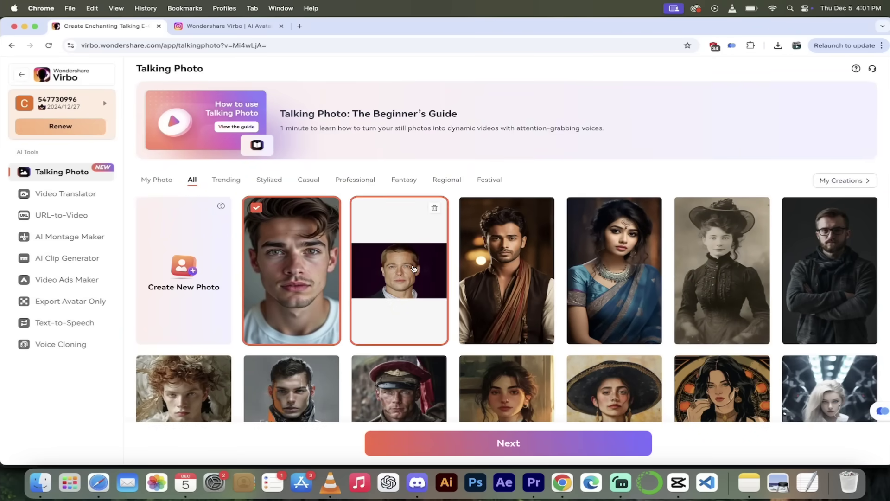
pyautogui.scroll(-1, 324, 273)
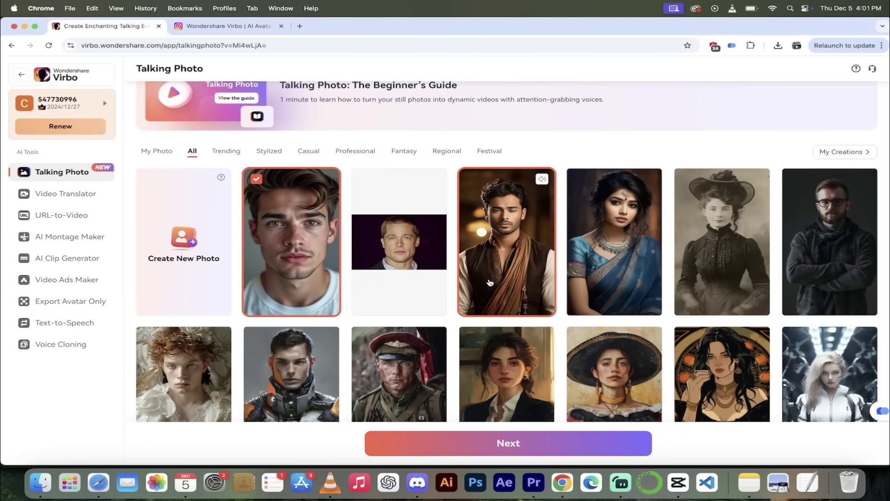
pyautogui.scroll(-2, 510, 241)
pyautogui.scroll(-4, 512, 227)
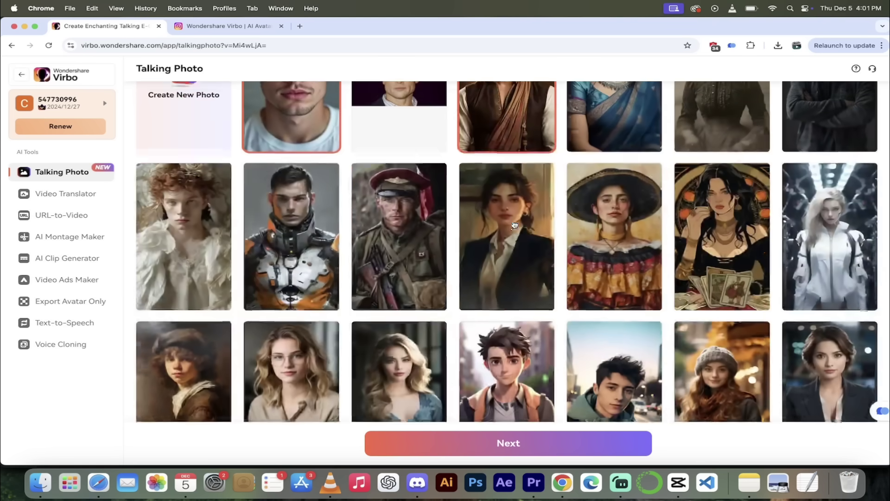
pyautogui.scroll(-5, 398, 257)
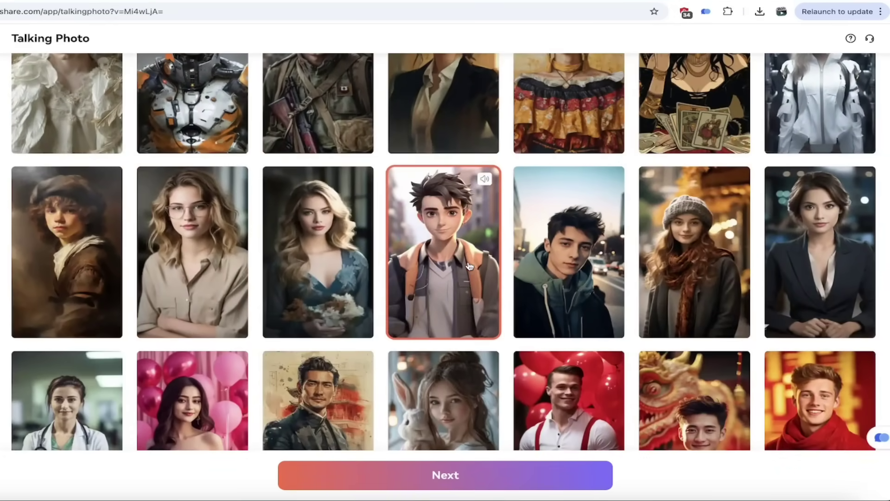
pyautogui.scroll(-3, 449, 179)
pyautogui.scroll(1, 449, 178)
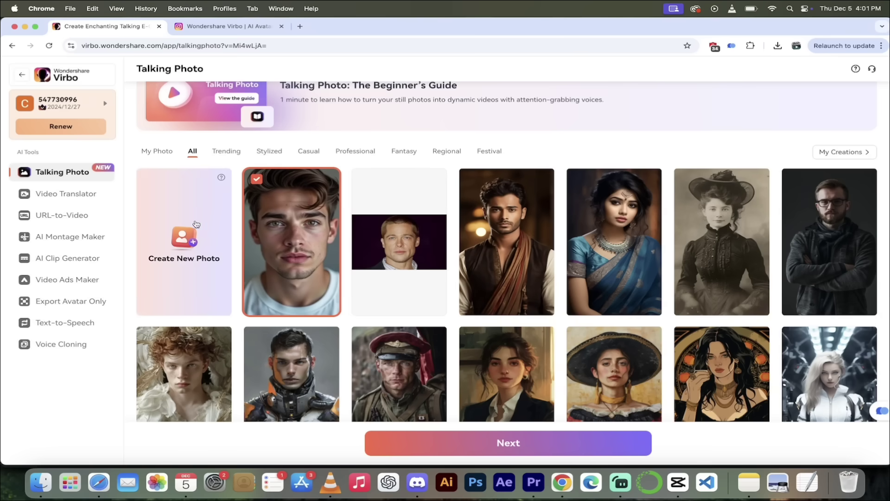
# Create a new photo avatar by uploading Angelina.png with the default crop, and continue with it to the script page.
pyautogui.click(184, 239)
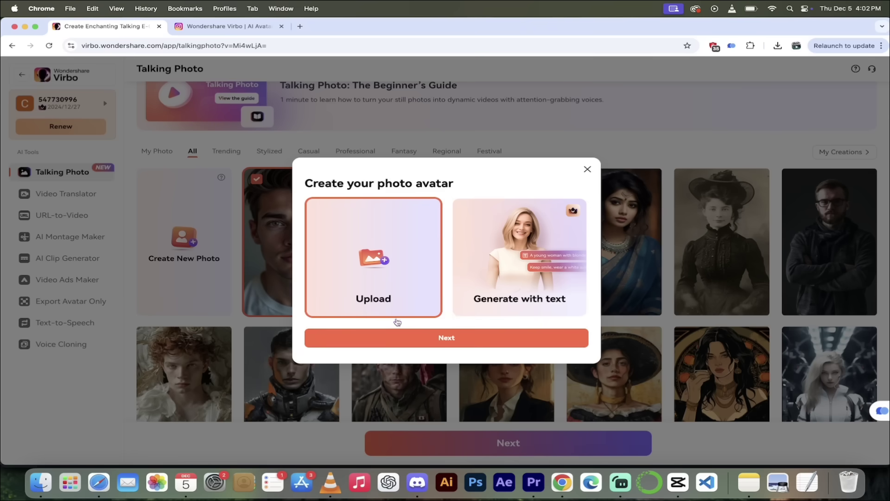
pyautogui.click(398, 337)
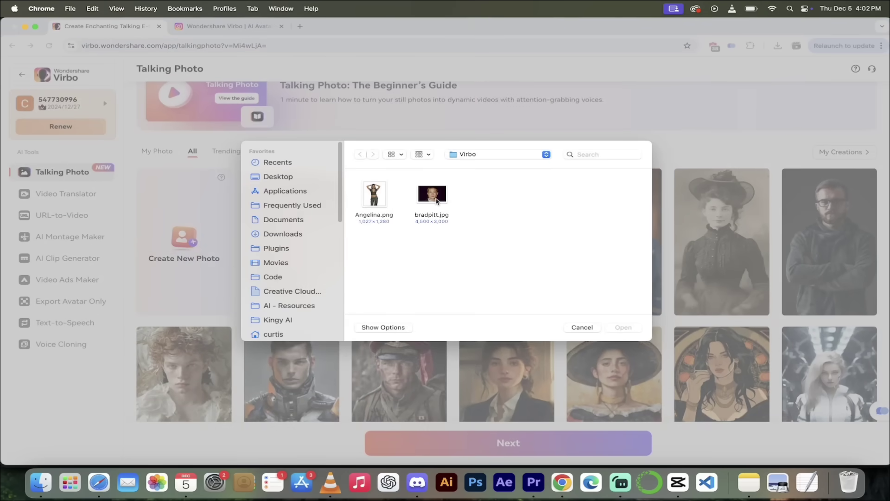
pyautogui.click(380, 202)
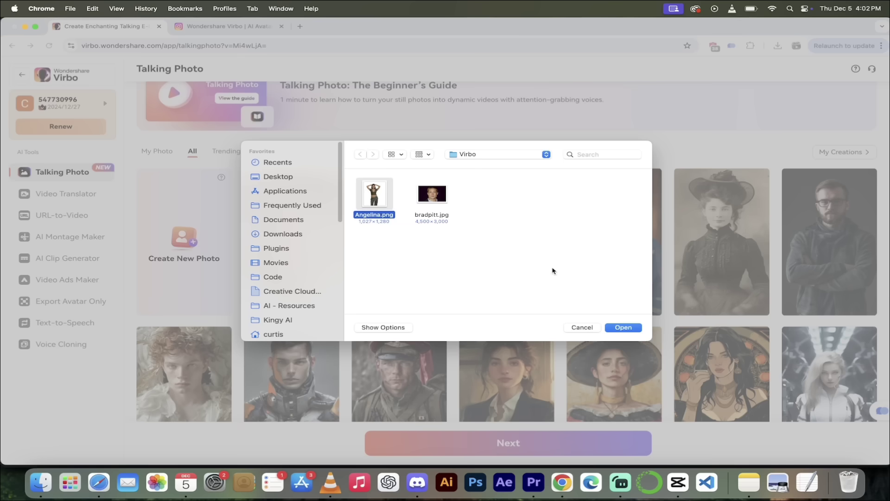
pyautogui.click(623, 328)
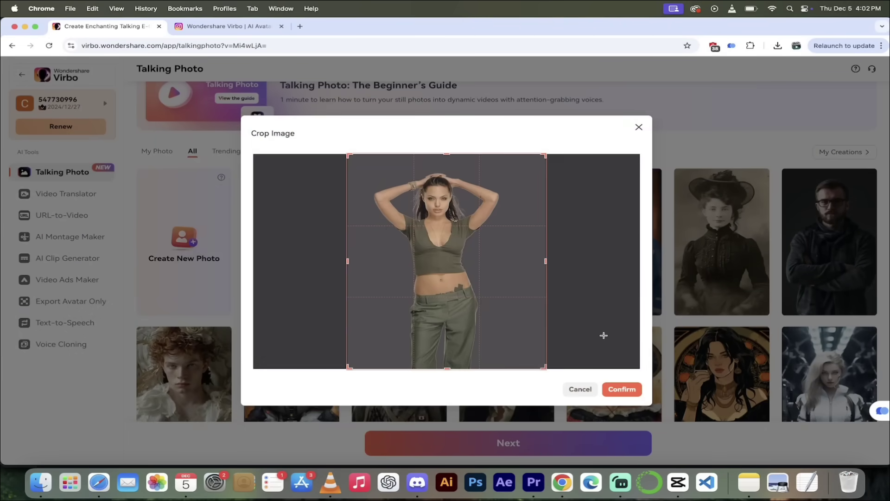
pyautogui.click(622, 389)
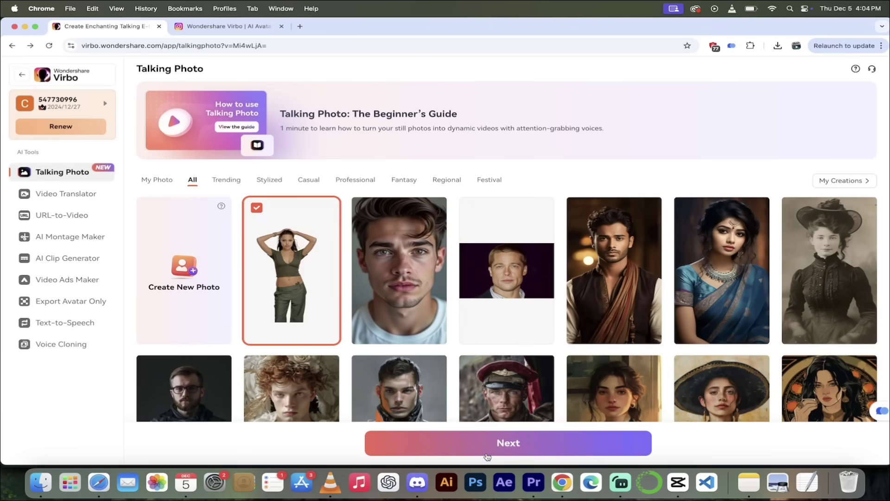
pyautogui.click(510, 442)
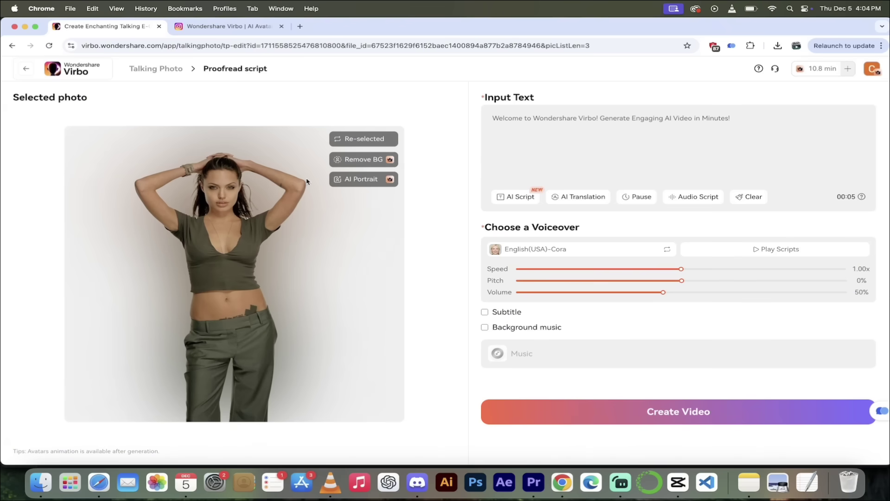
# Check the AI Script assistant and enter a named greeting plus "You look great this holiday season. Can't wait to hang out in the New year!".
pyautogui.click(611, 130)
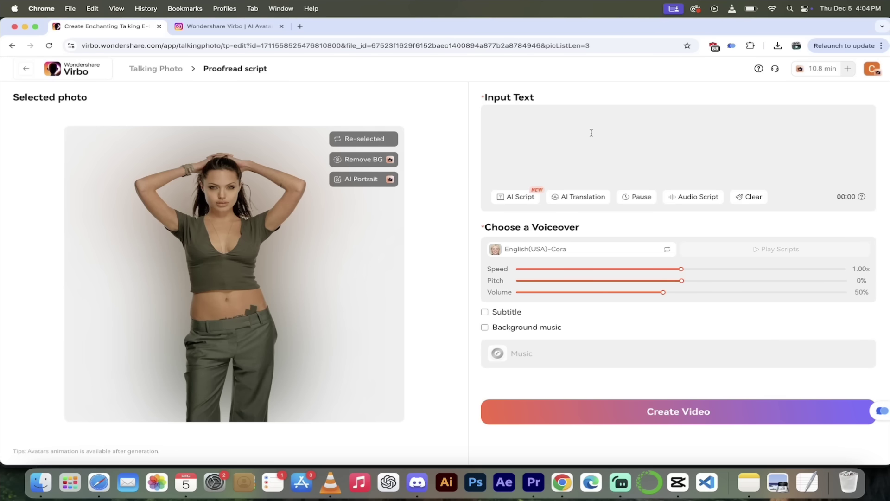
pyautogui.click(520, 198)
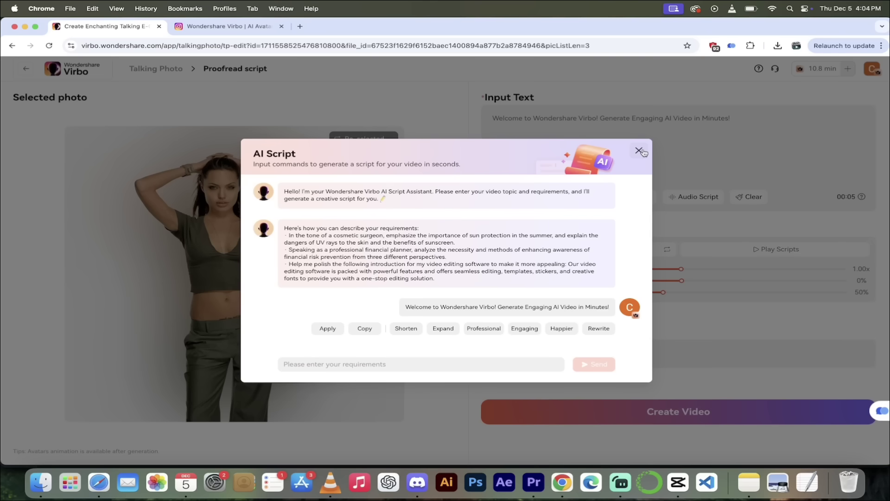
pyautogui.click(639, 151)
pyautogui.click(538, 120)
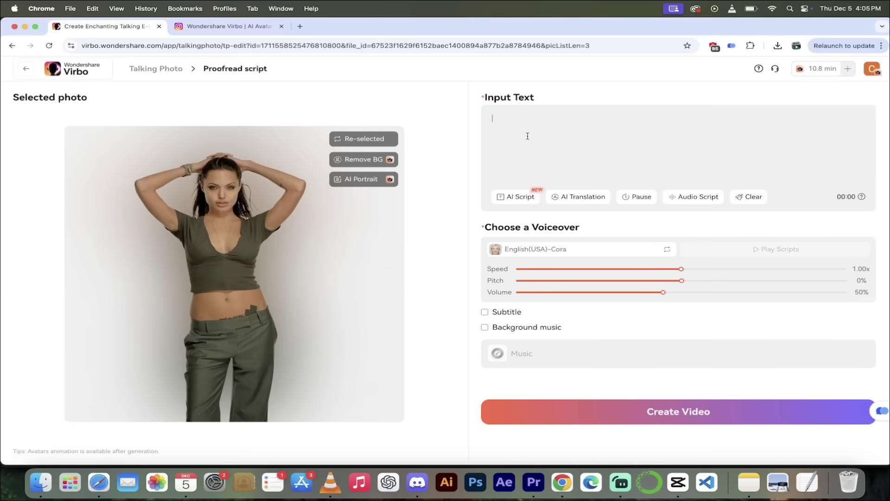
pyautogui.write("Hello Curtis.  You look great this holiday season.  Can't wait to hang out in the New year!")
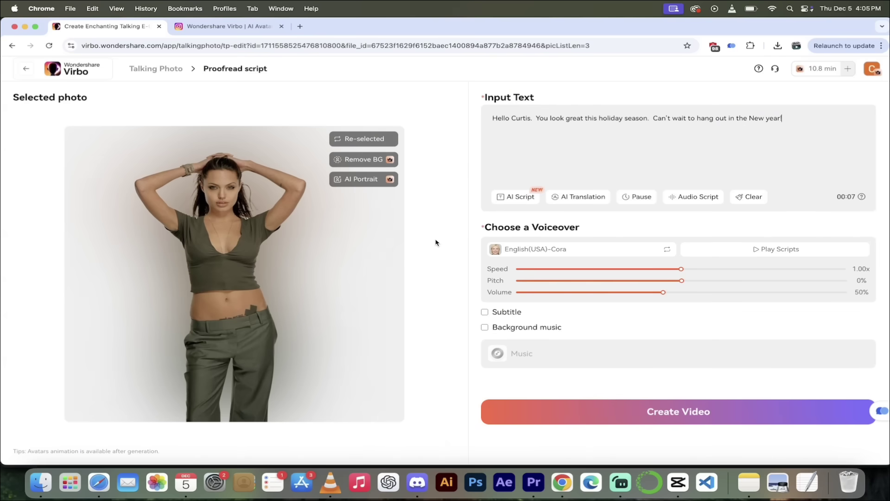
# Look through the voiceover list and apply the English(UK)-Ame voice to the talking photo's script.
pyautogui.click(653, 252)
pyautogui.scroll(-2, 413, 259)
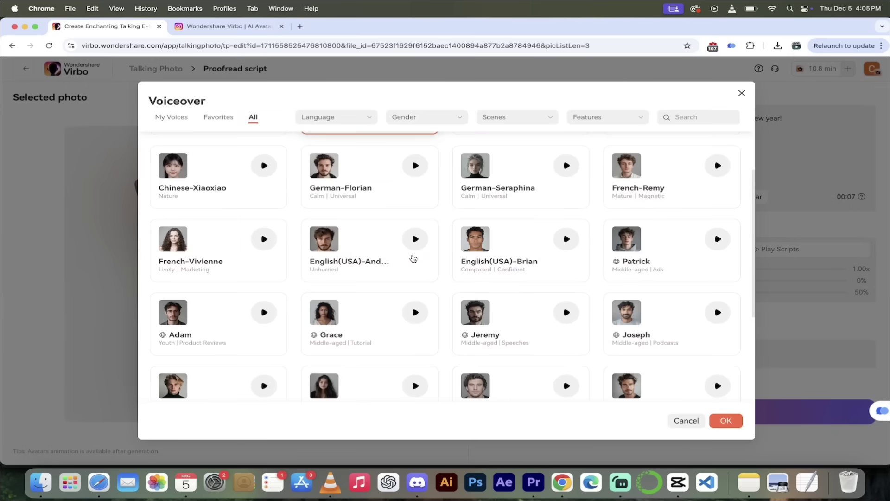
pyautogui.scroll(-4, 413, 258)
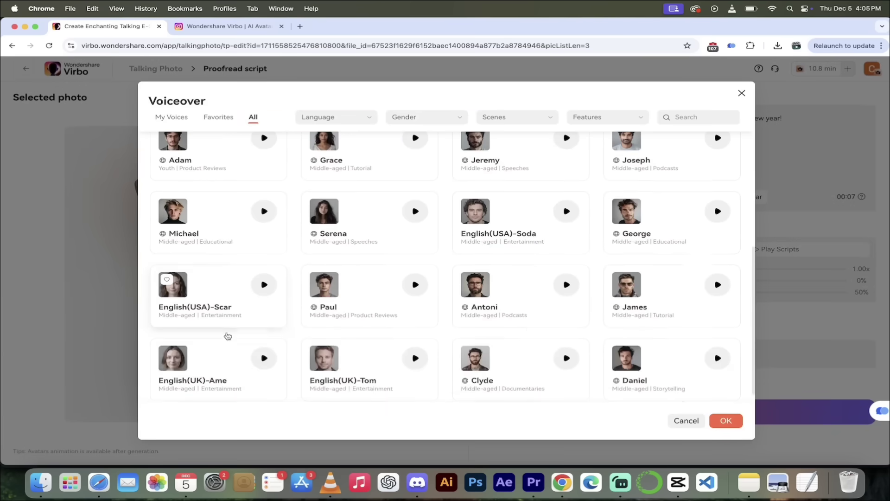
pyautogui.scroll(-1, 218, 302)
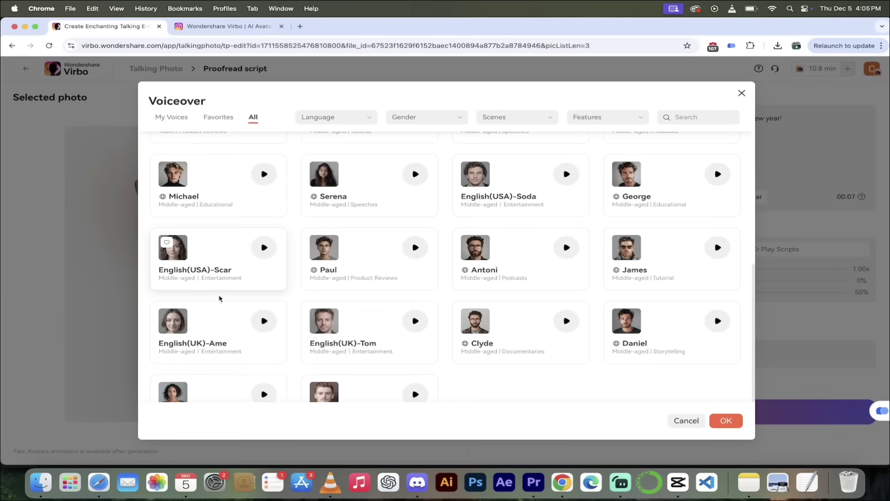
pyautogui.click(214, 341)
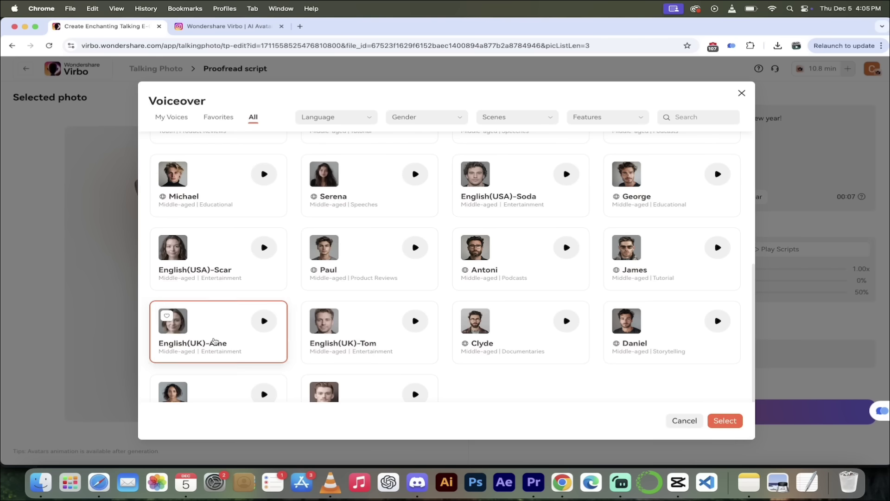
pyautogui.click(726, 421)
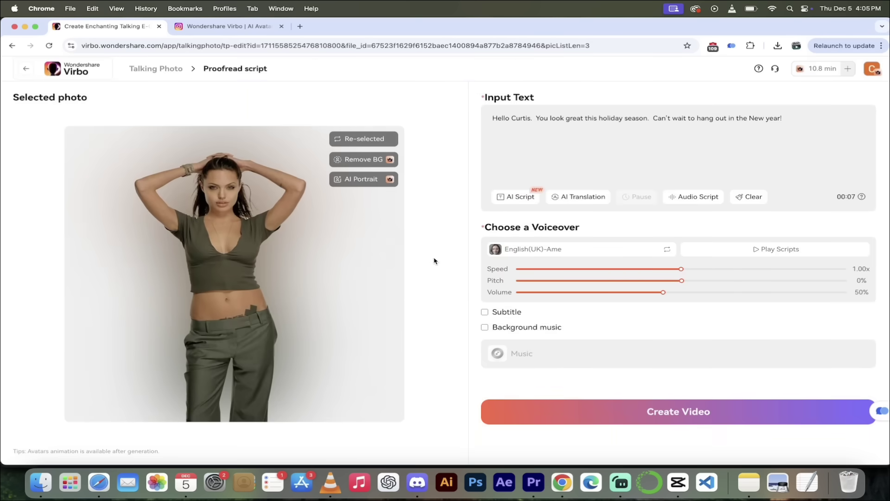
# Create the talking photo video without subtitles, using the Pro animation mode.
pyautogui.click(484, 312)
pyautogui.click(485, 312)
pyautogui.click(608, 416)
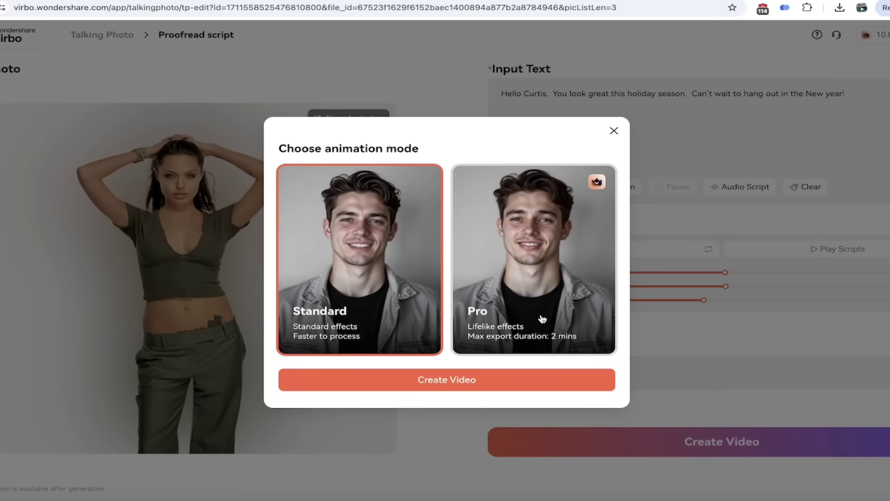
pyautogui.click(511, 311)
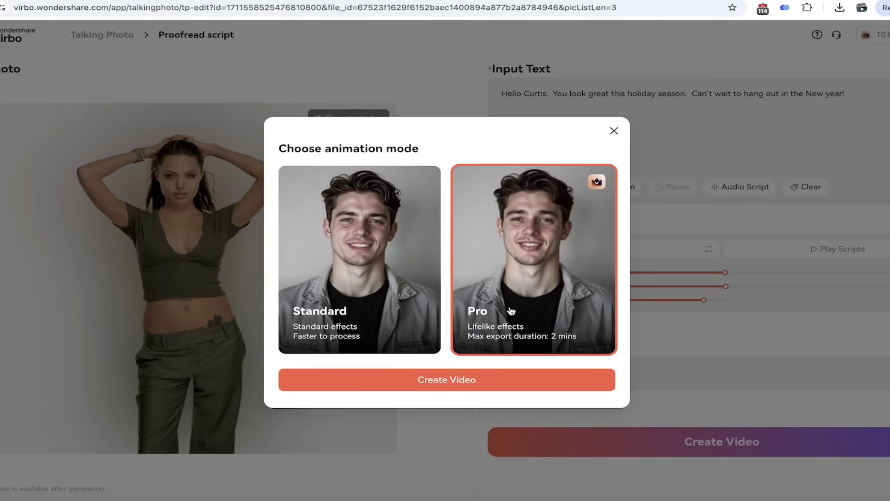
pyautogui.click(456, 379)
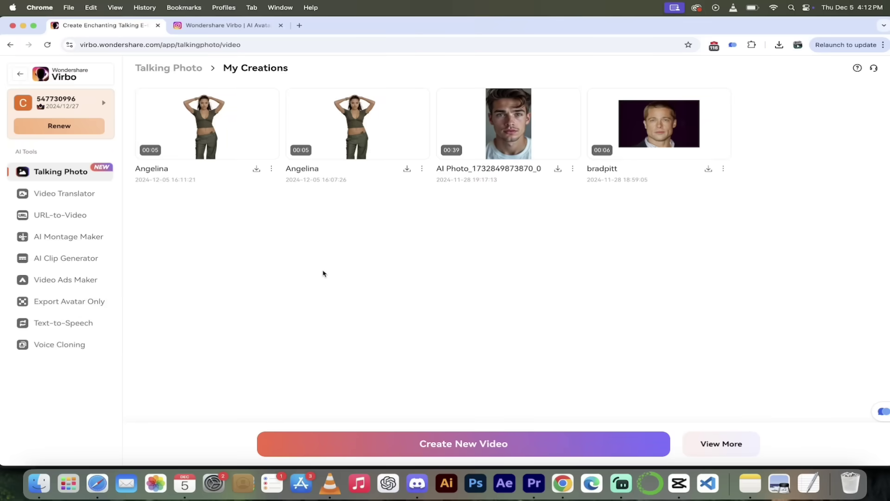
# Play the most recent Angelina video among the Talking Photo creations.
pyautogui.moveTo(200, 126)
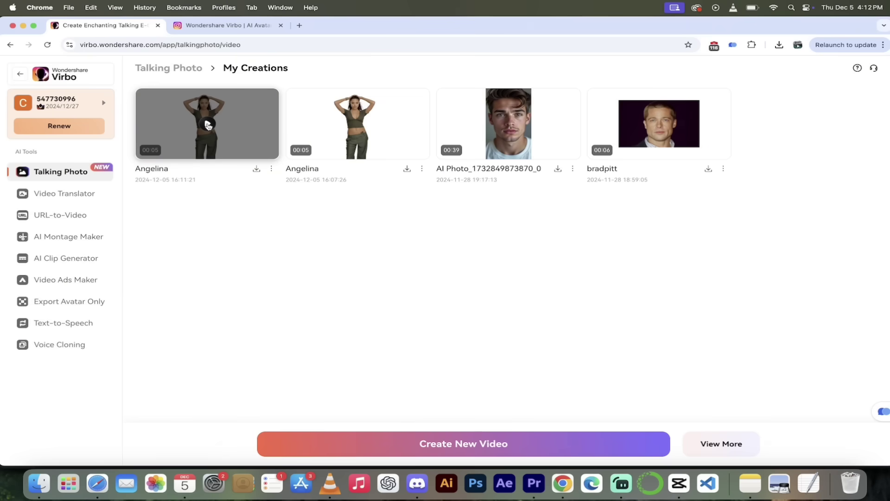
pyautogui.click(208, 125)
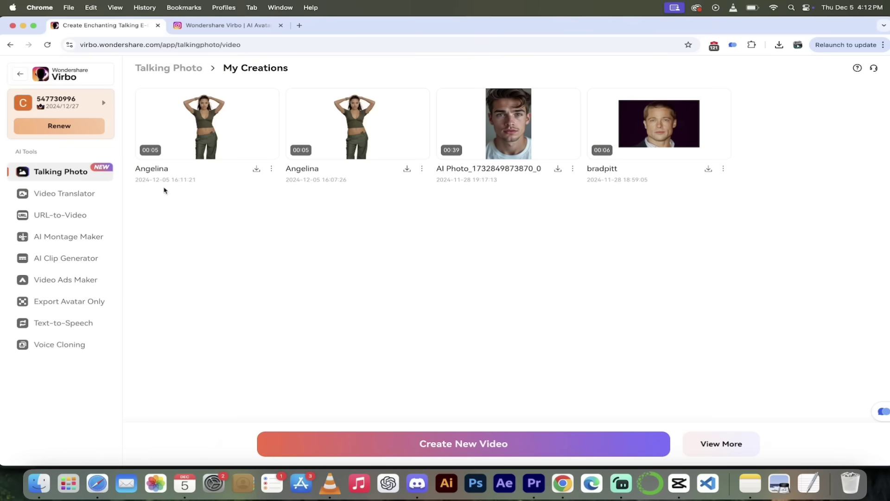
# Return to the Talking Photo gallery and open the first uploaded photo, the woman in the green outfit, for script editing.
pyautogui.click(66, 172)
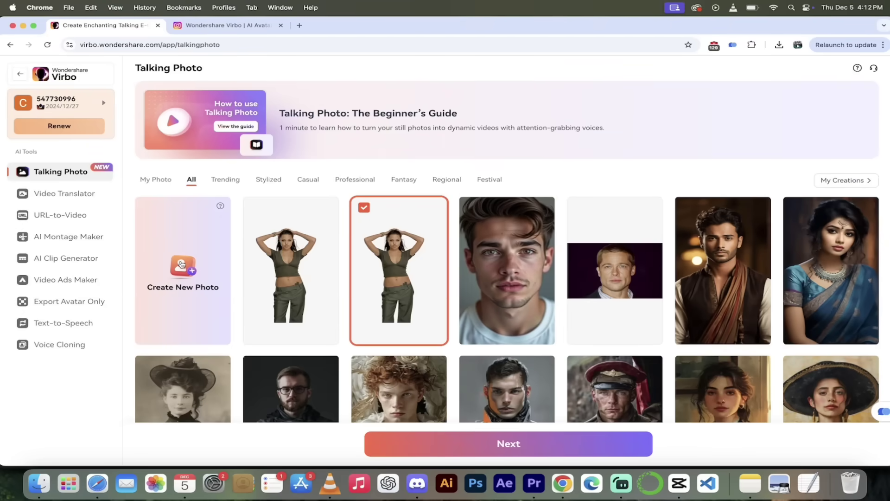
pyautogui.click(283, 258)
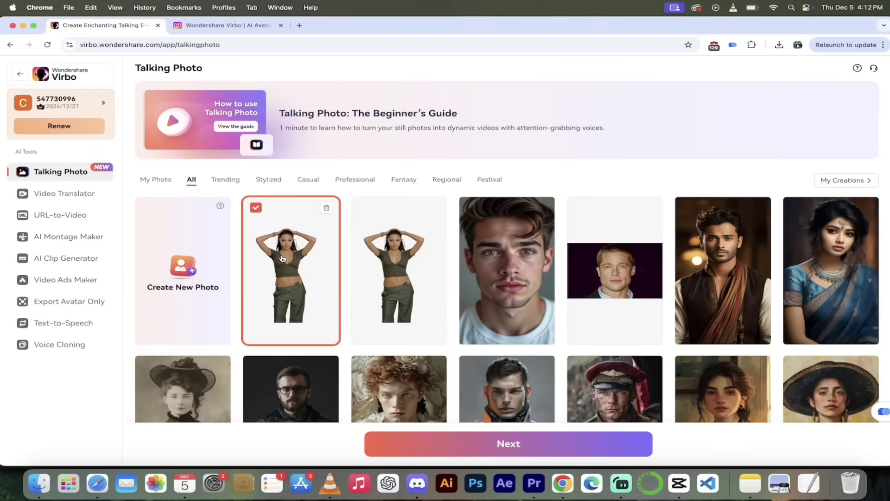
pyautogui.click(433, 449)
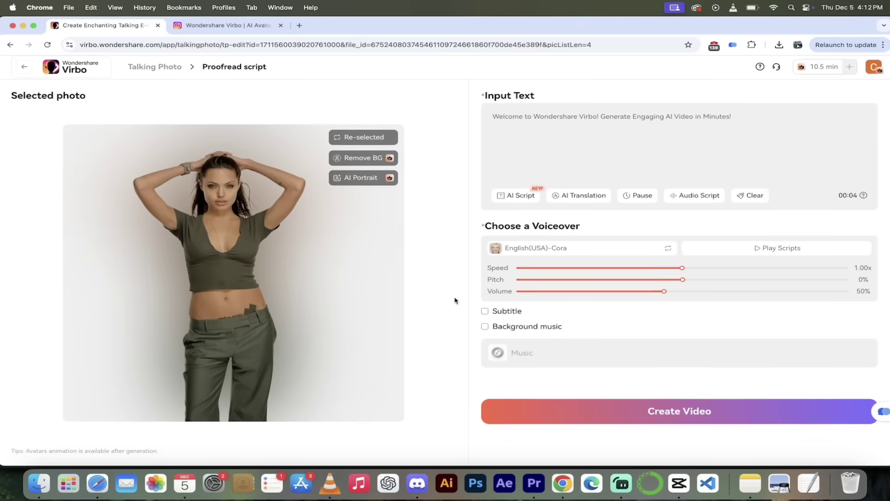
# Generate an AI Portrait from the Trending template of the woman in a Santa hat and apply it to the selected photo.
pyautogui.click(358, 180)
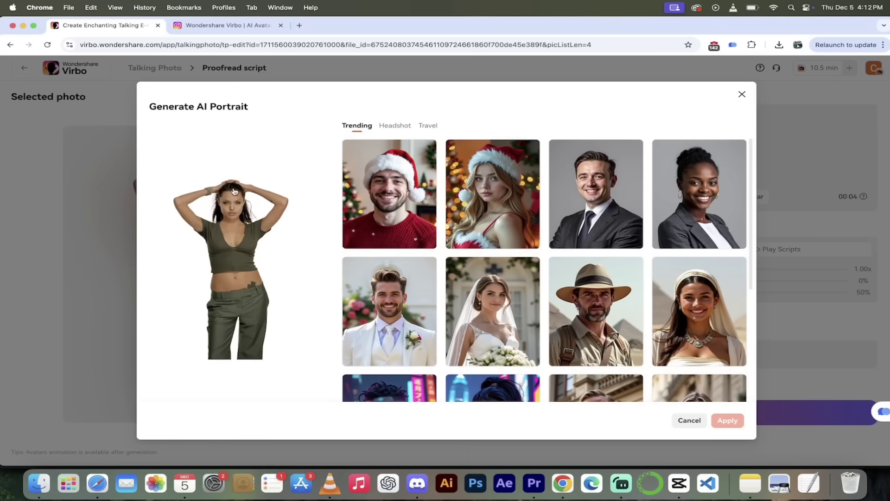
pyautogui.moveTo(411, 202)
pyautogui.scroll(-4, 510, 288)
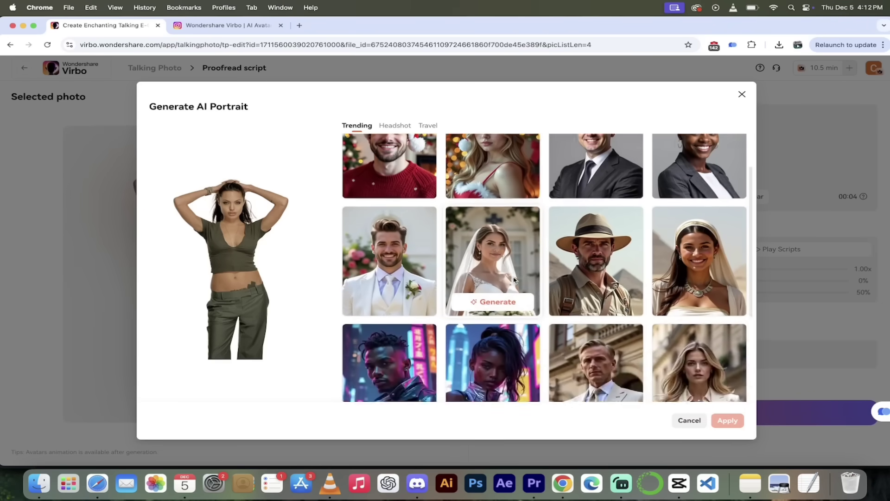
pyautogui.scroll(3, 514, 280)
pyautogui.moveTo(505, 197)
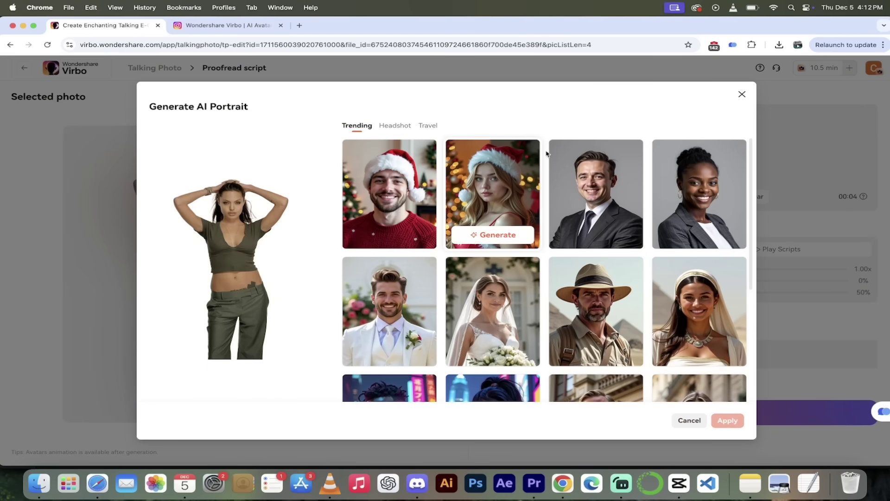
pyautogui.click(490, 237)
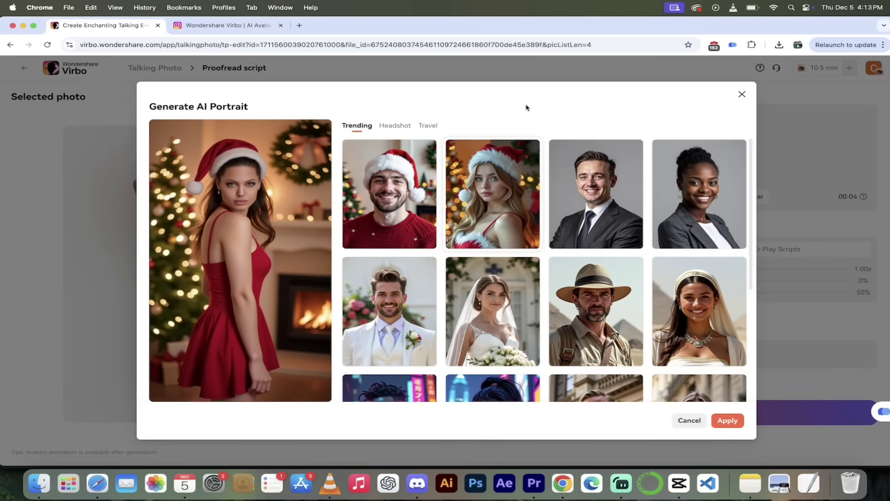
pyautogui.click(728, 421)
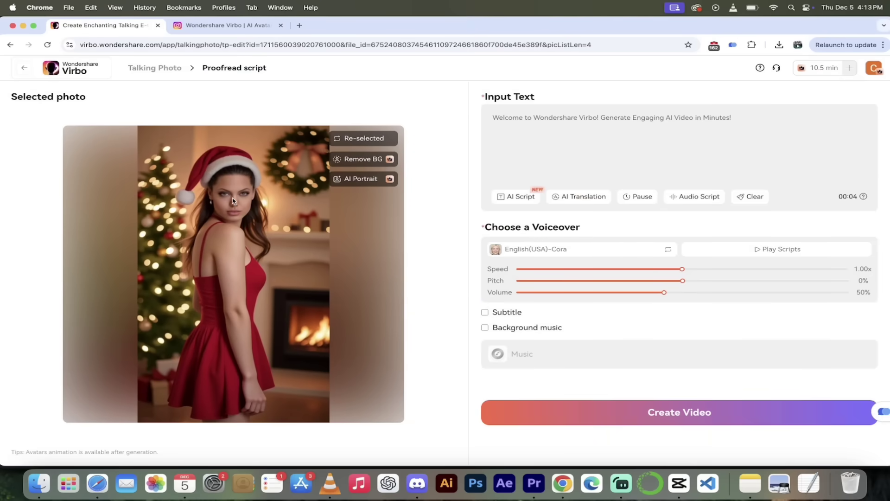
pyautogui.click(566, 130)
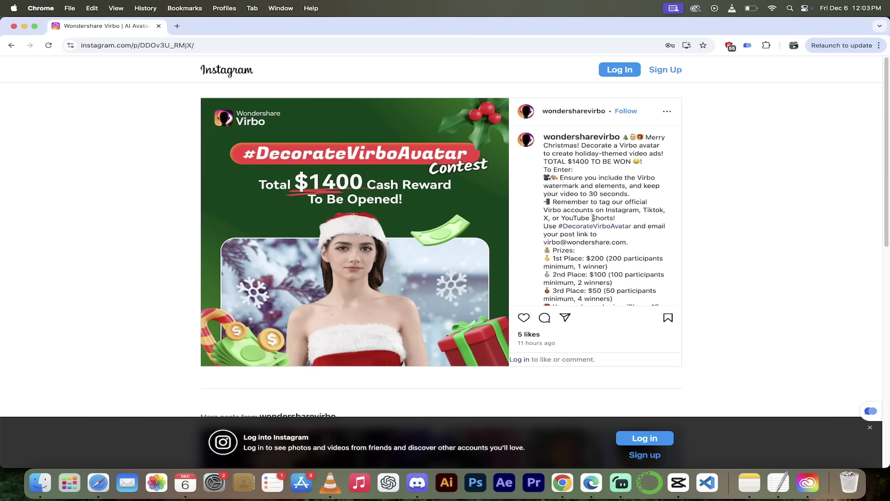
# Read through the #DecorateVirboAvatar contest post on Instagram for the entry rules, prizes, deadline and judging criteria.
pyautogui.scroll(-2, 594, 218)
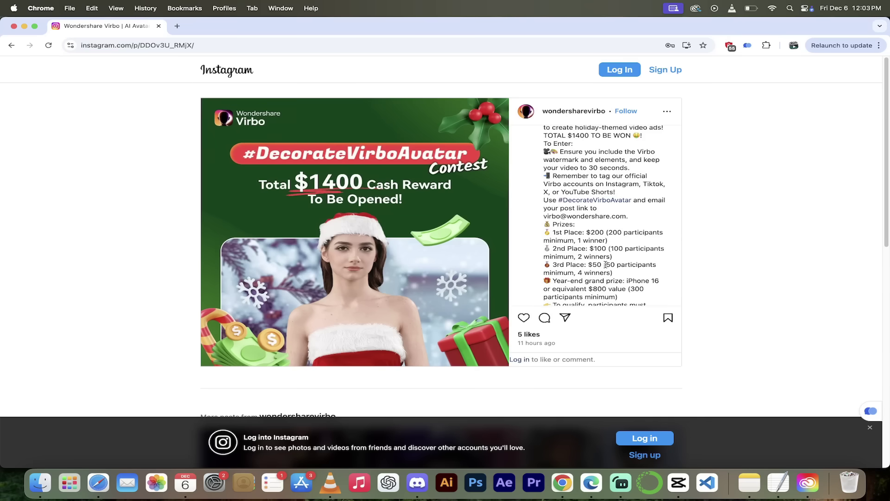
pyautogui.scroll(-2, 605, 264)
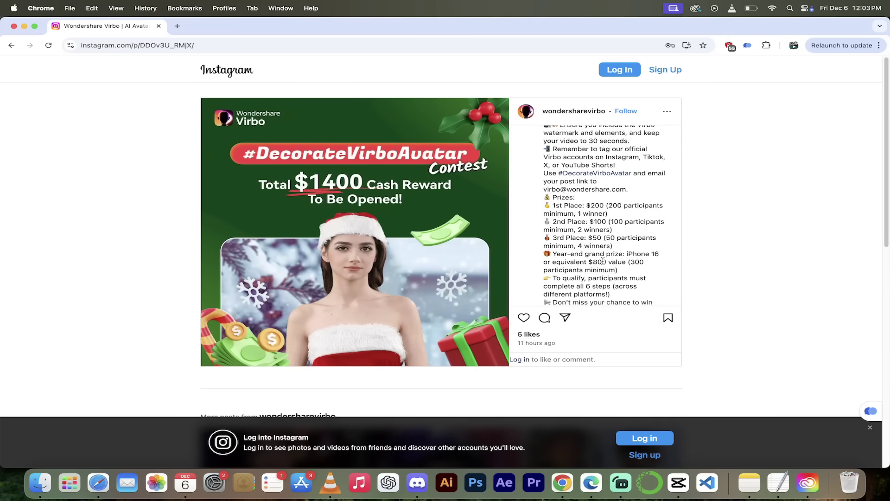
pyautogui.scroll(-4, 603, 260)
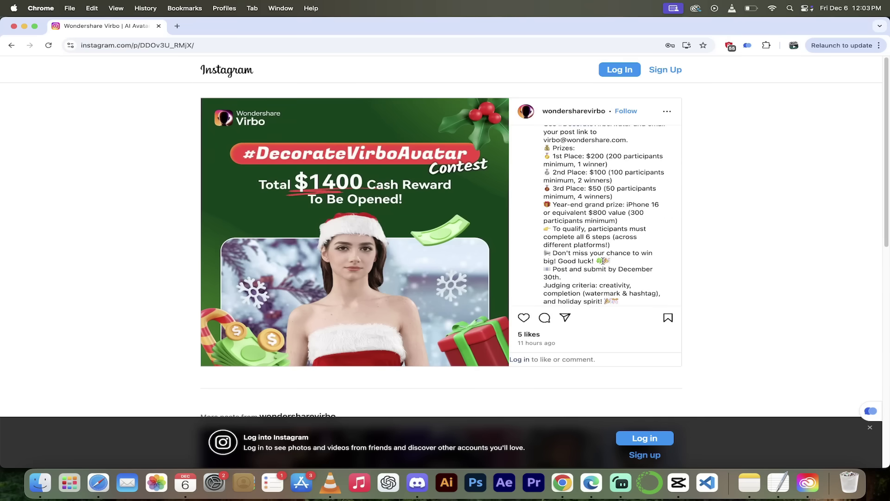